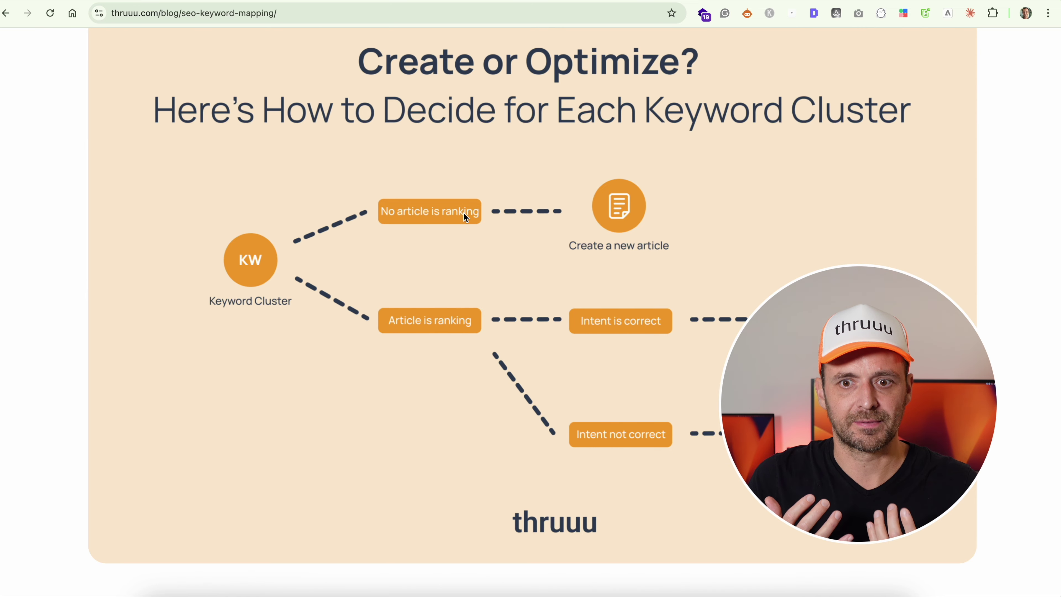
- Examine the Create or Optimize decision diagram, including the branches for ranking articles with correct and incorrect intent
scroll(466, 217, "down", 5)
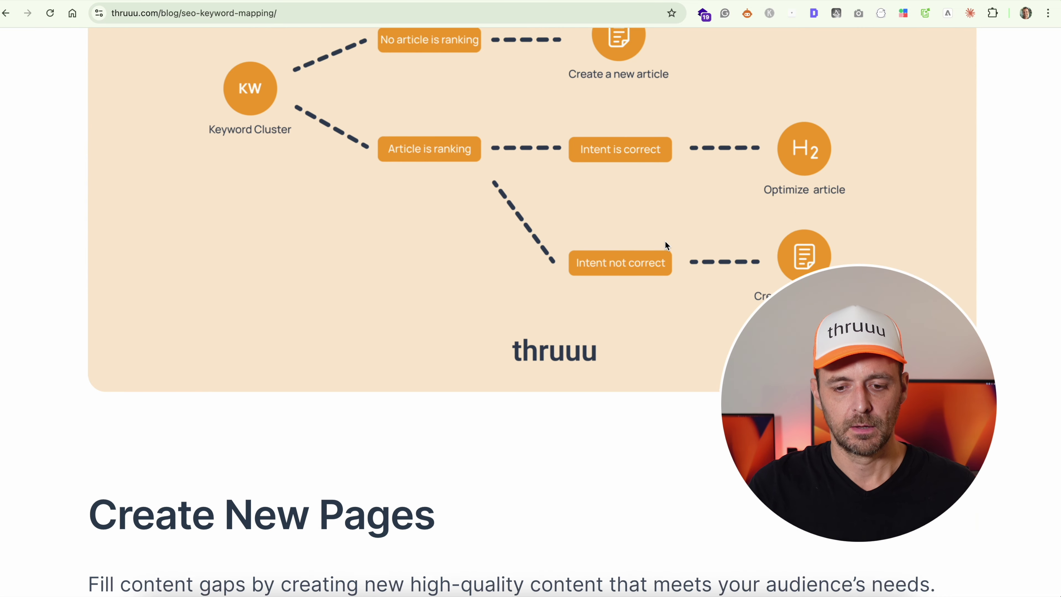
scroll(464, 93, "up", 1)
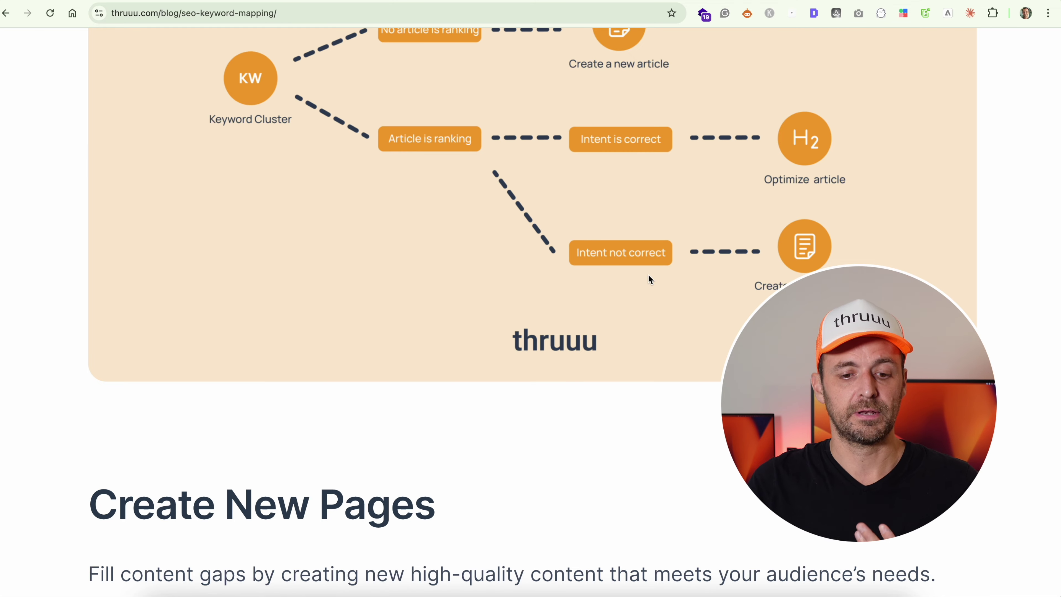
scroll(707, 246, "down", 2)
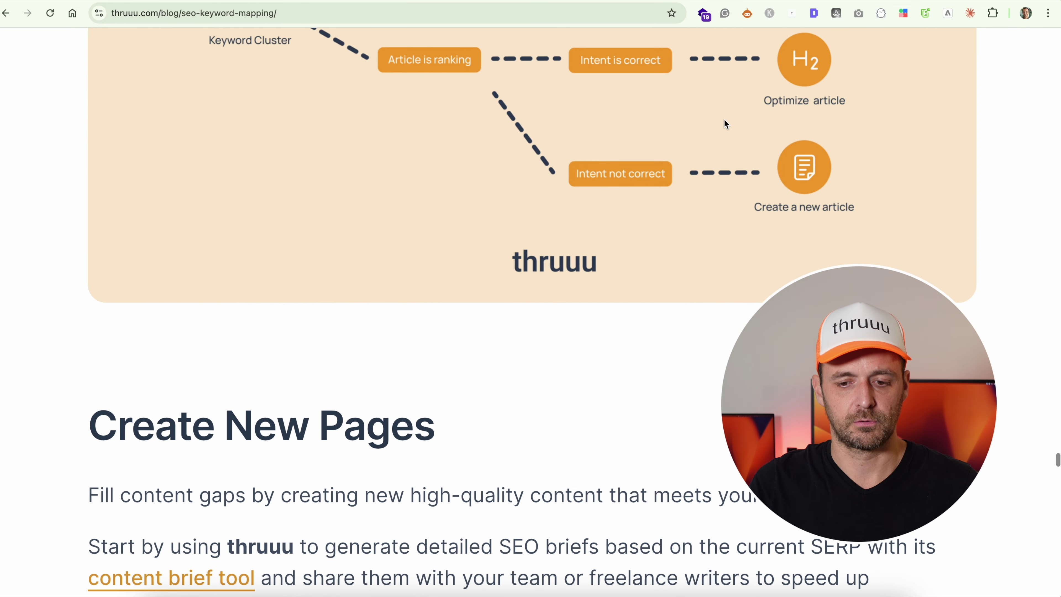
scroll(726, 130, "up", 1)
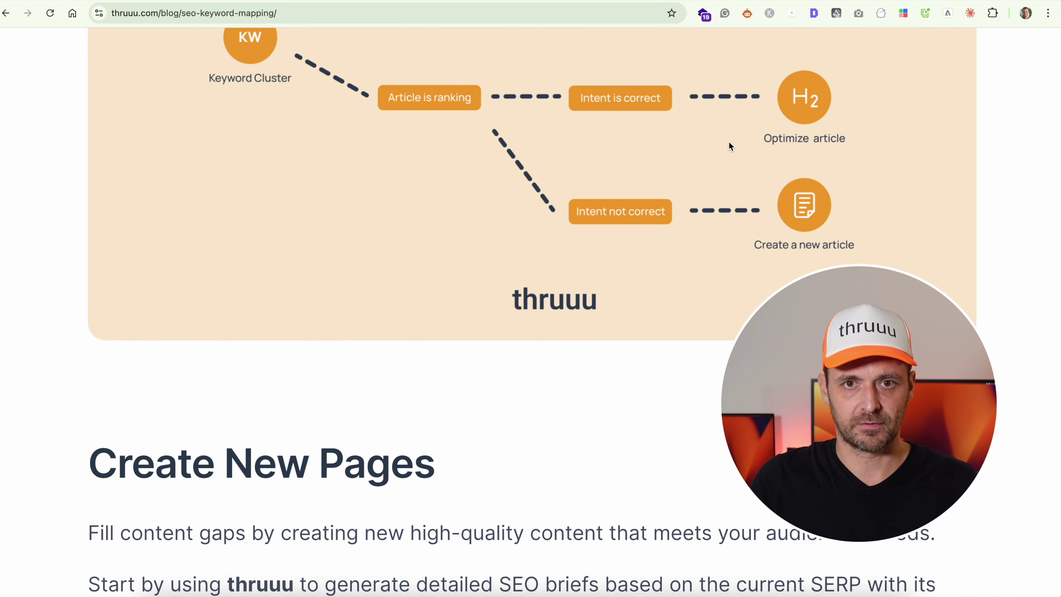
scroll(730, 143, "up", 10)
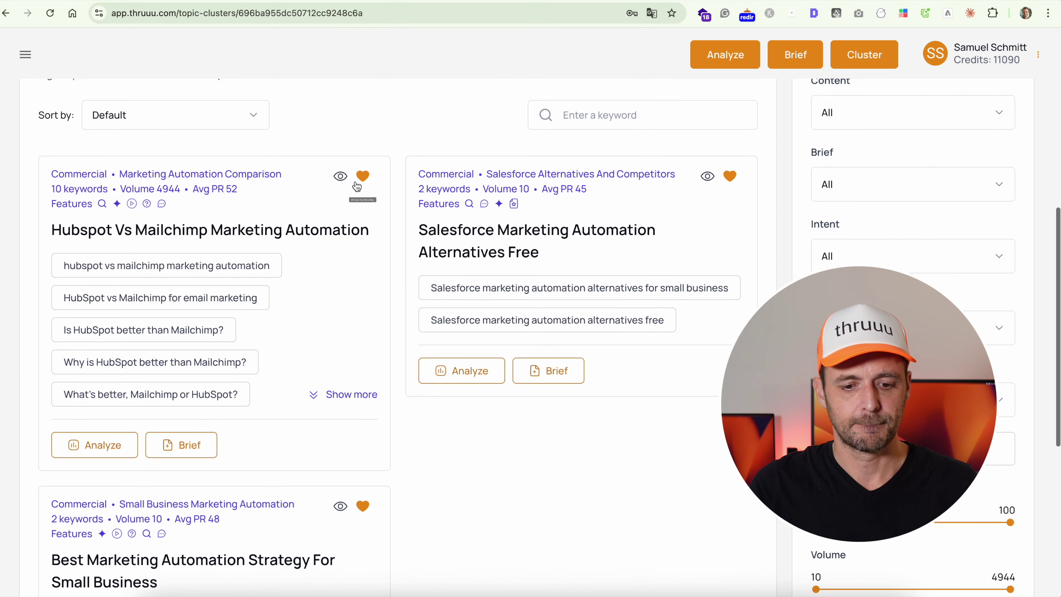
- Filter the topic clusters to the Ranking status and turn off the restriction to favorite clusters
scroll(357, 187, "up", 2)
left_click(840, 129)
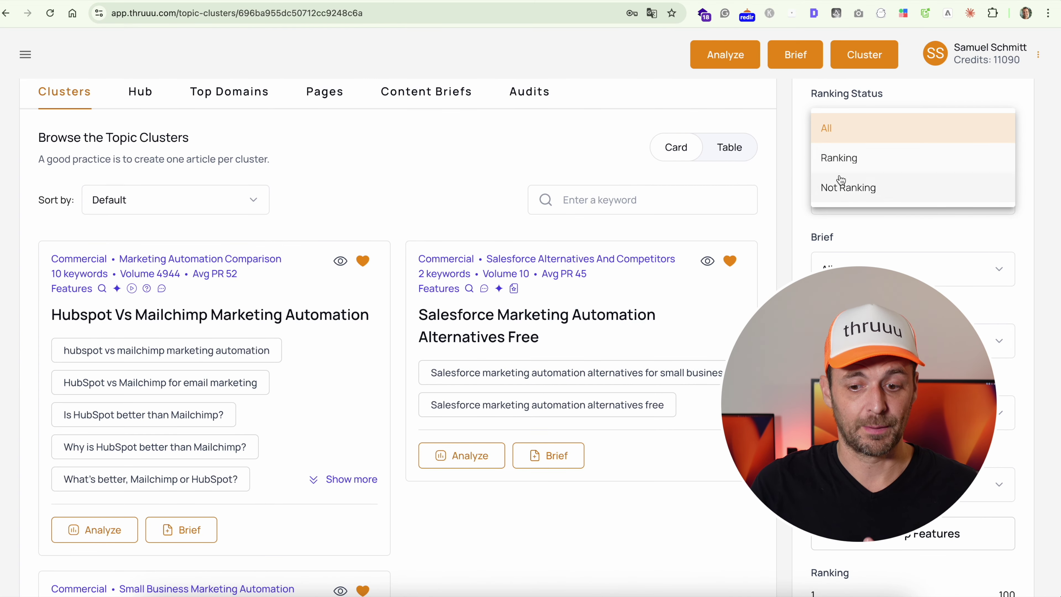
left_click(840, 158)
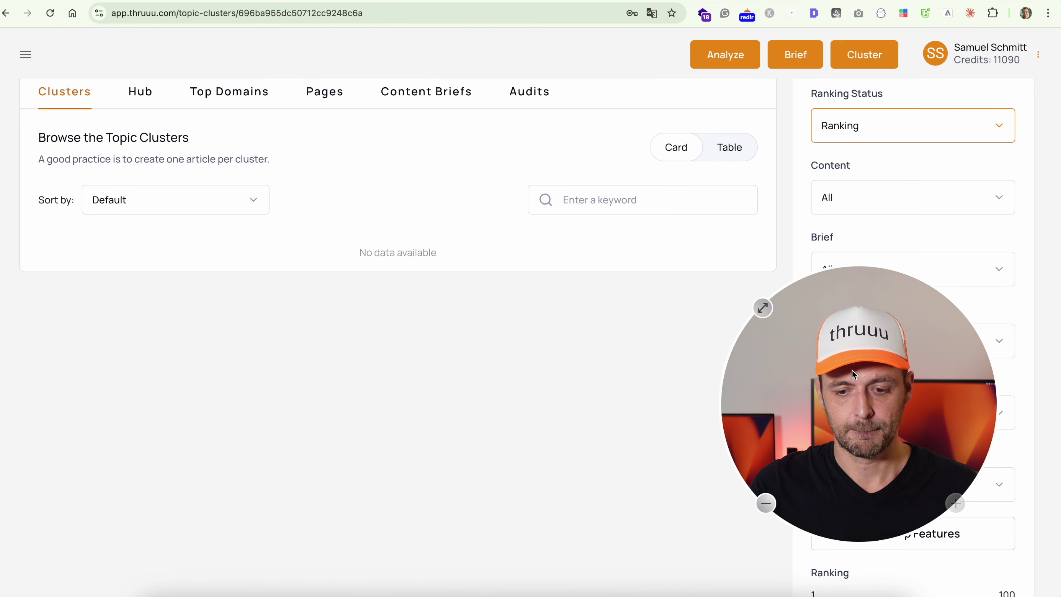
scroll(984, 393, "down", 5)
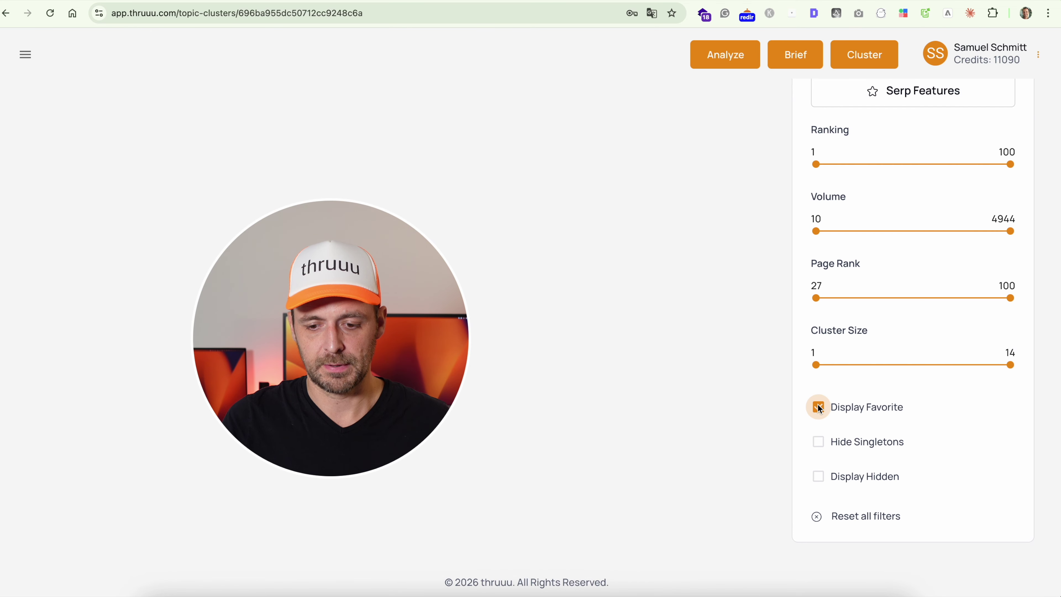
left_click(818, 406)
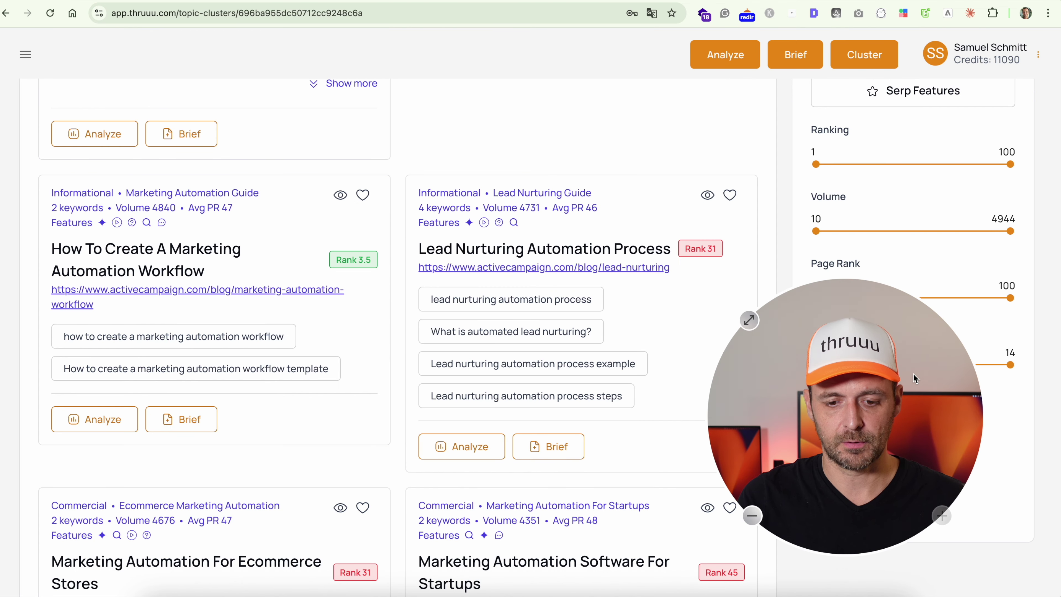
- Examine the title, search intent and rank of the What Is Marketing Automation cluster
scroll(498, 319, "up", 9)
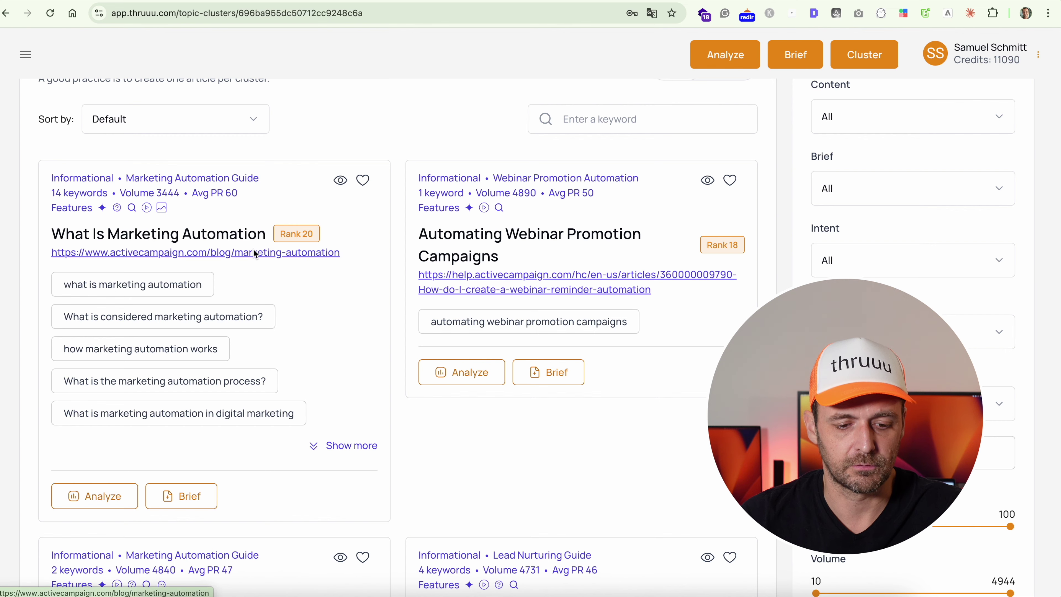
left_click_drag(54, 236, 269, 237)
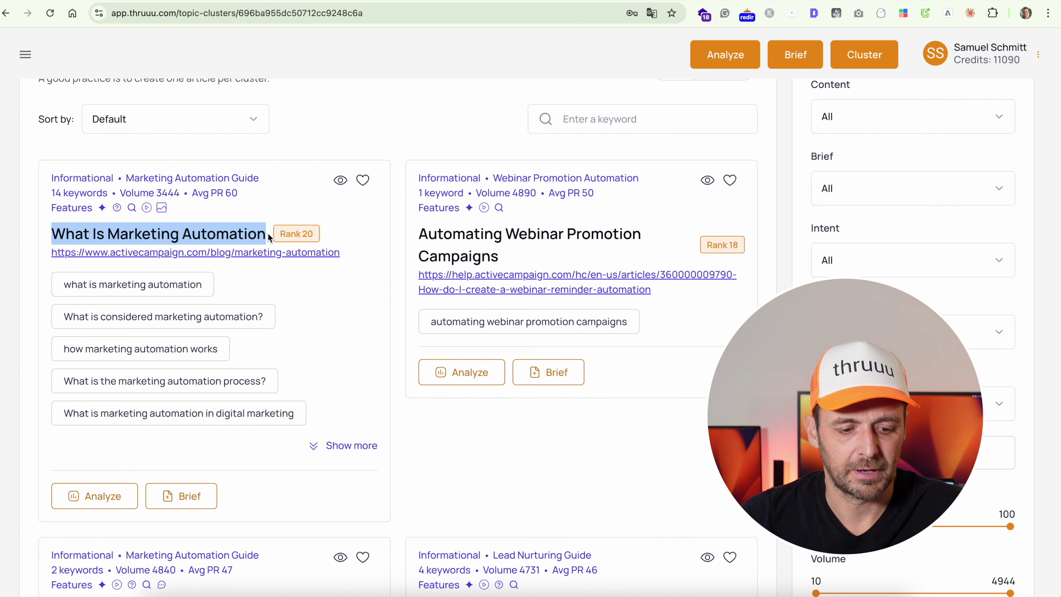
double_click(83, 178)
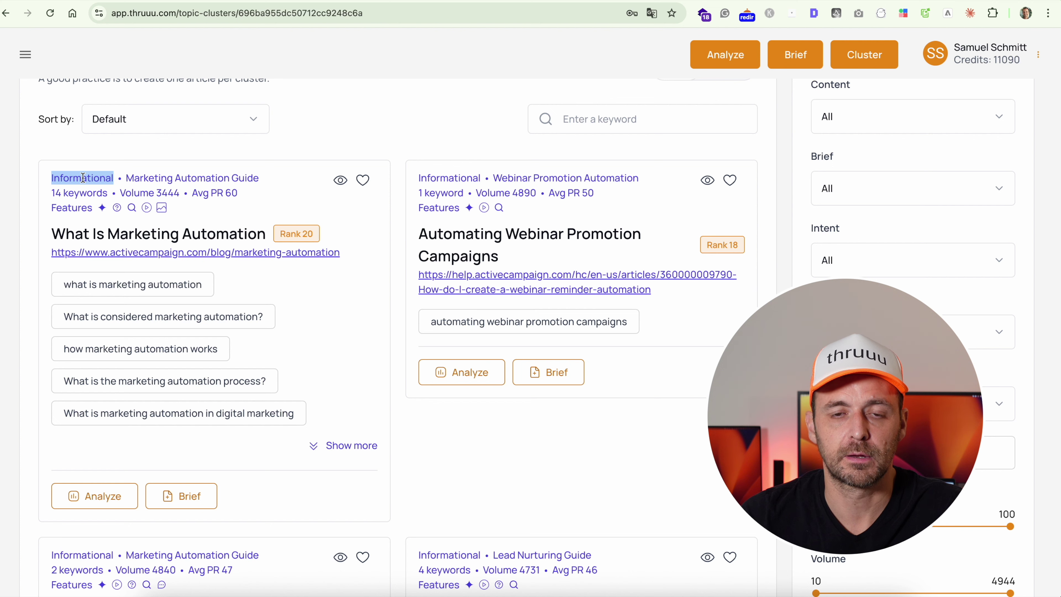
left_click(156, 225)
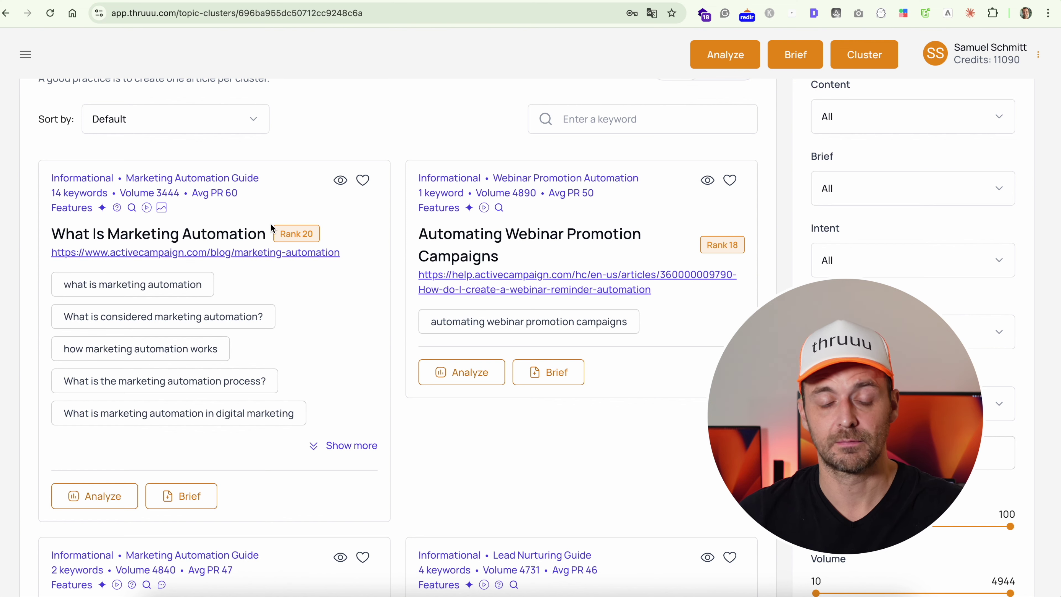
mouse_move(102, 209)
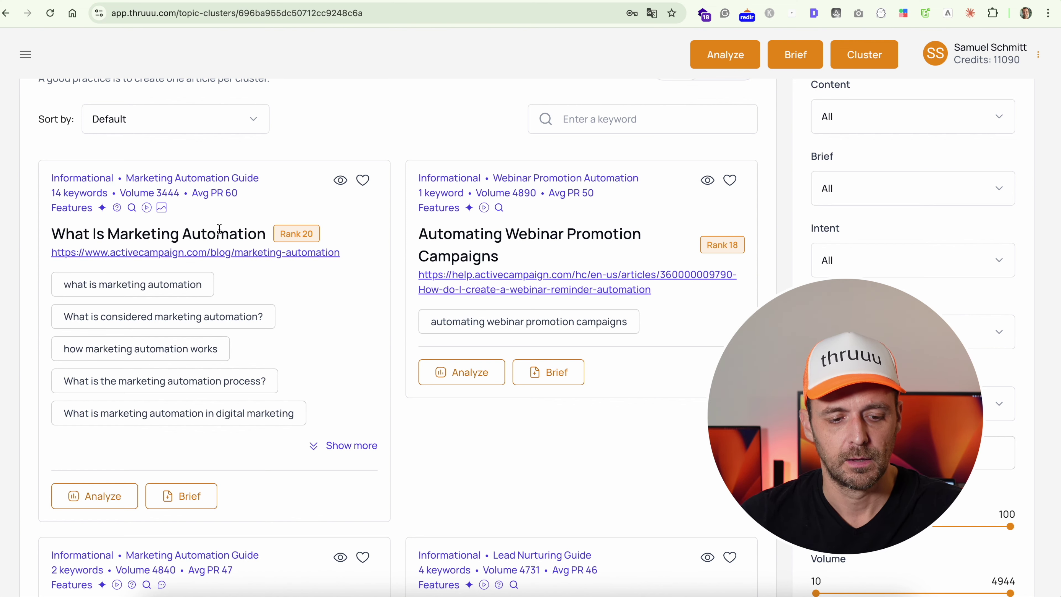
left_click_drag(279, 233, 324, 237)
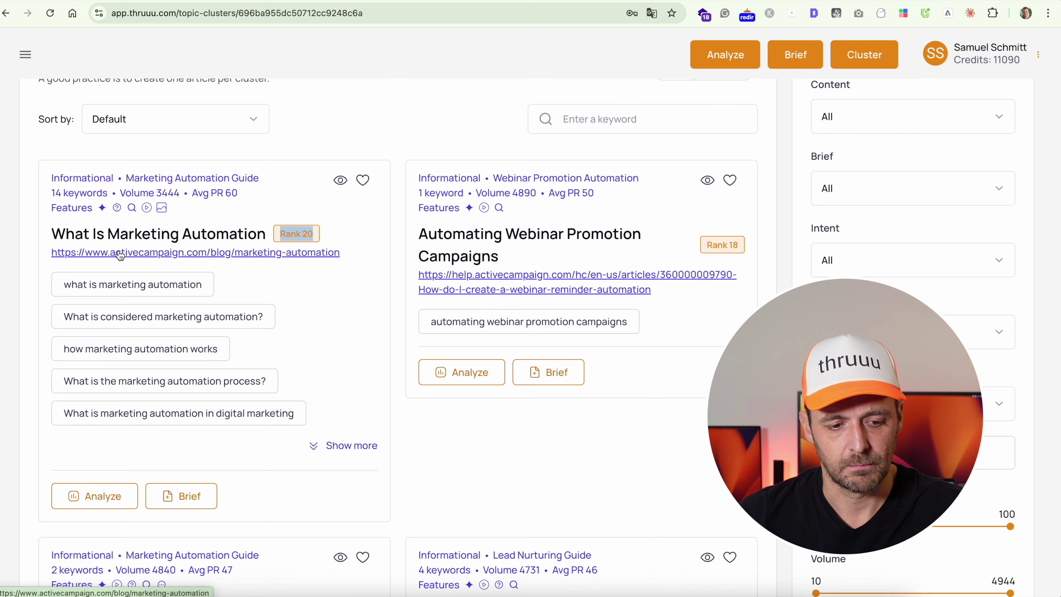
- Open the activecampaign.com article ranking for the What Is Marketing Automation cluster and review its content through the main sections
left_click(282, 253)
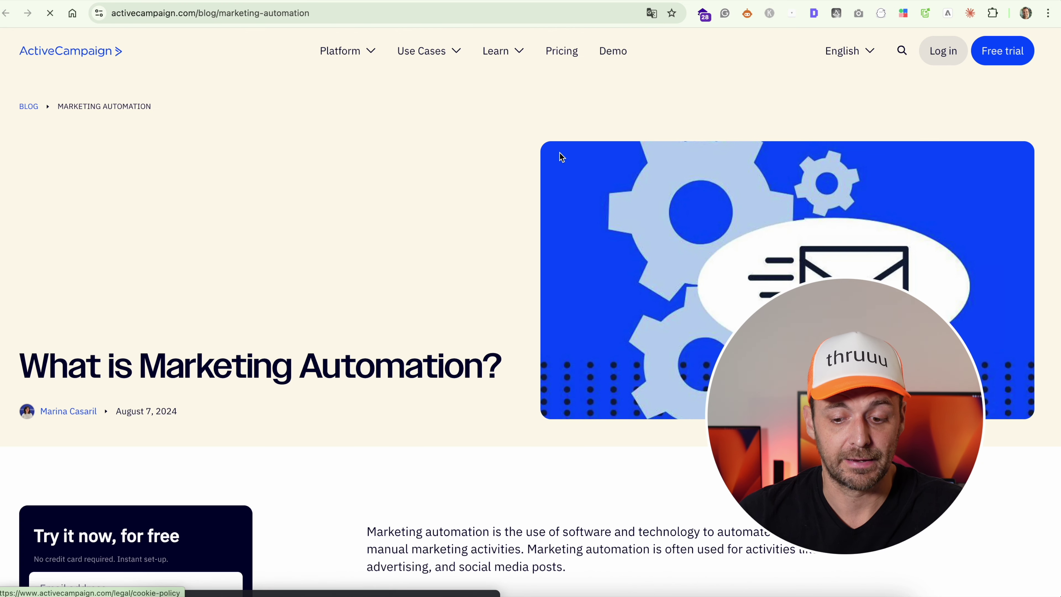
left_click(414, 550)
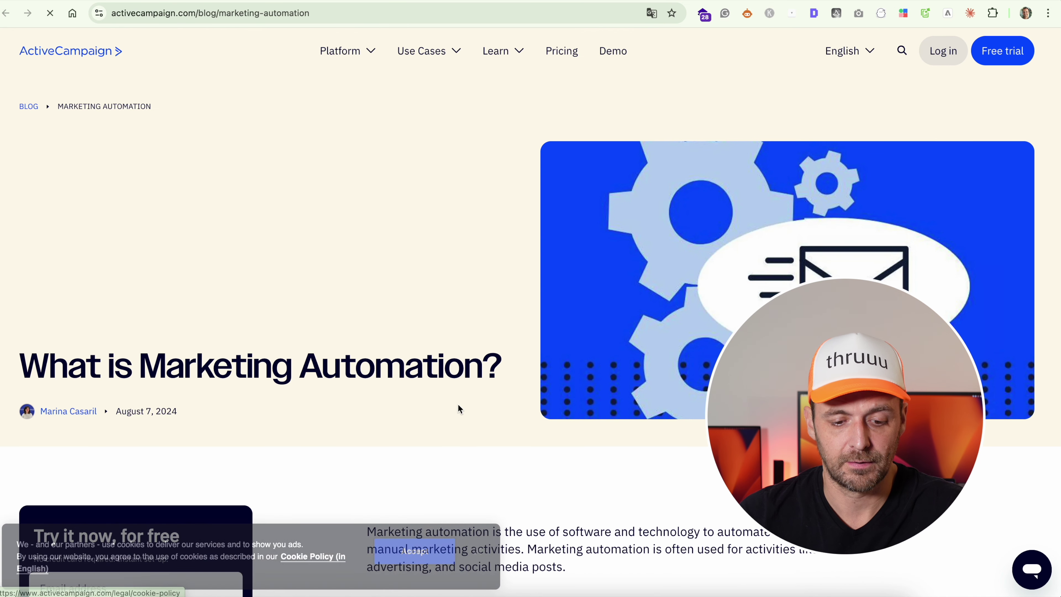
scroll(485, 334, "down", 7)
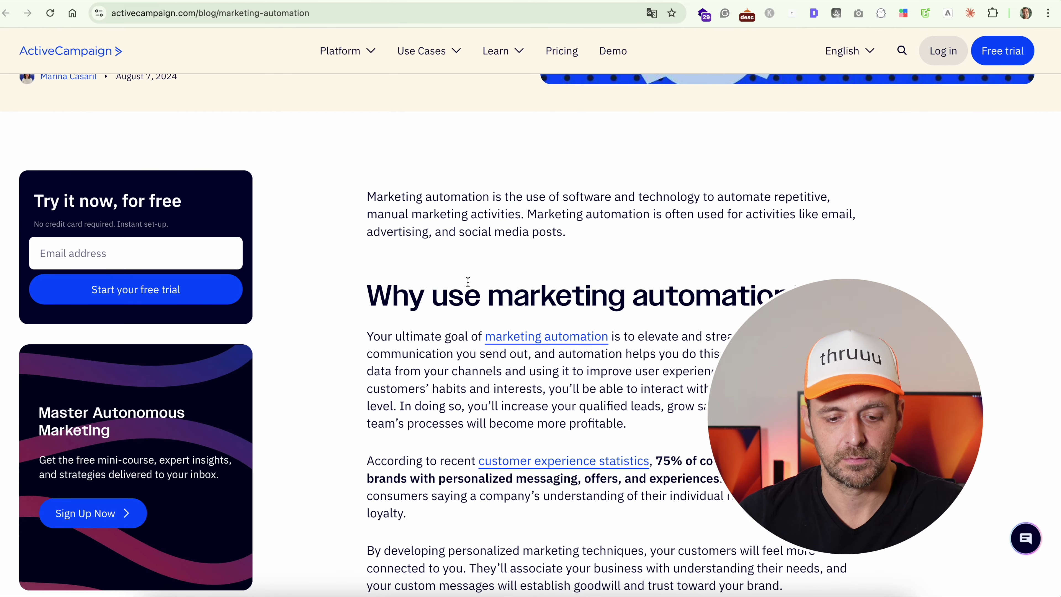
scroll(466, 285, "up", 3)
scroll(467, 280, "down", 3)
scroll(467, 282, "down", 3)
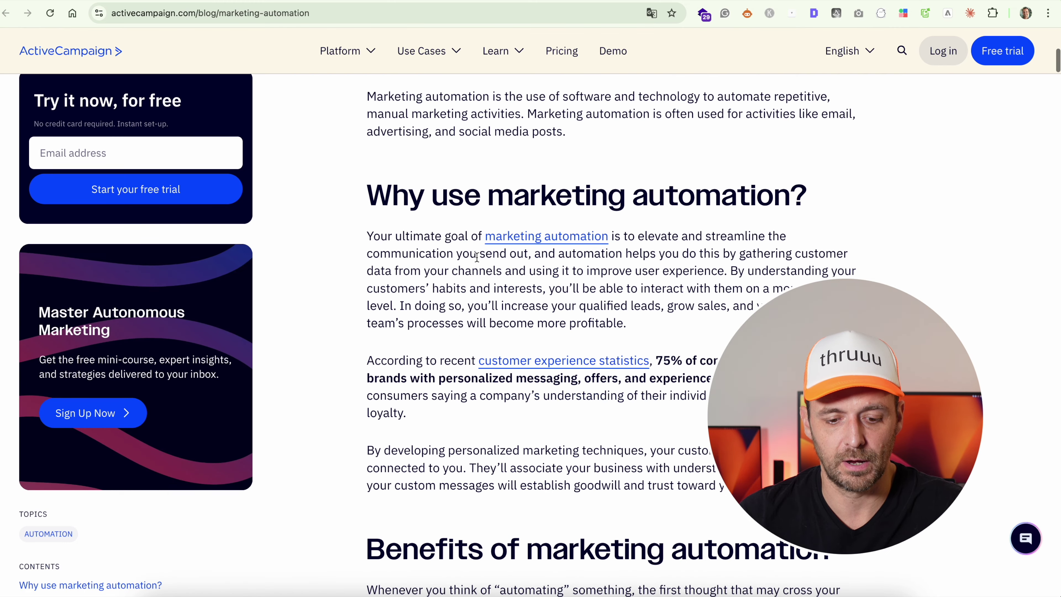
scroll(476, 256, "down", 20)
scroll(586, 242, "down", 20)
scroll(586, 241, "down", 16)
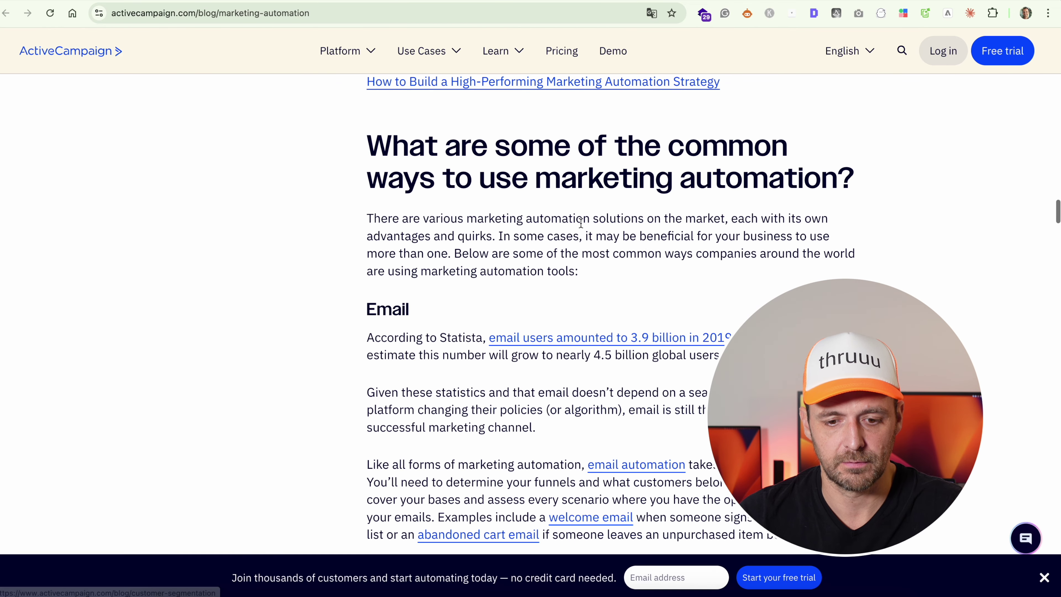
scroll(508, 195, "down", 15)
scroll(509, 197, "up", 17)
scroll(509, 196, "up", 20)
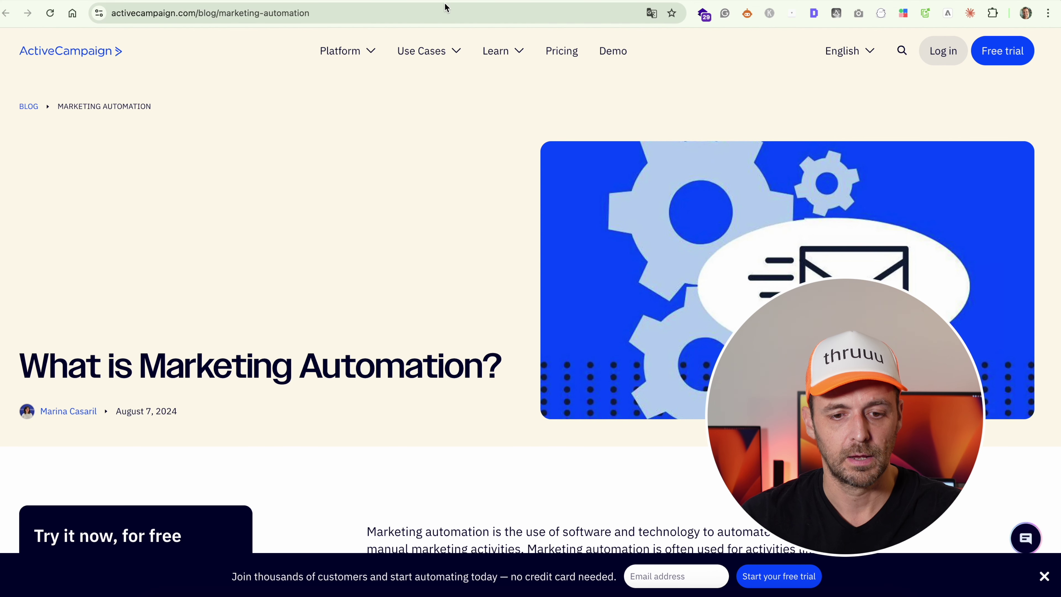
- Return to the SEO keyword mapping article and check the decision diagram's path for an article that is already ranking
key("ctrl+shift+Tab")
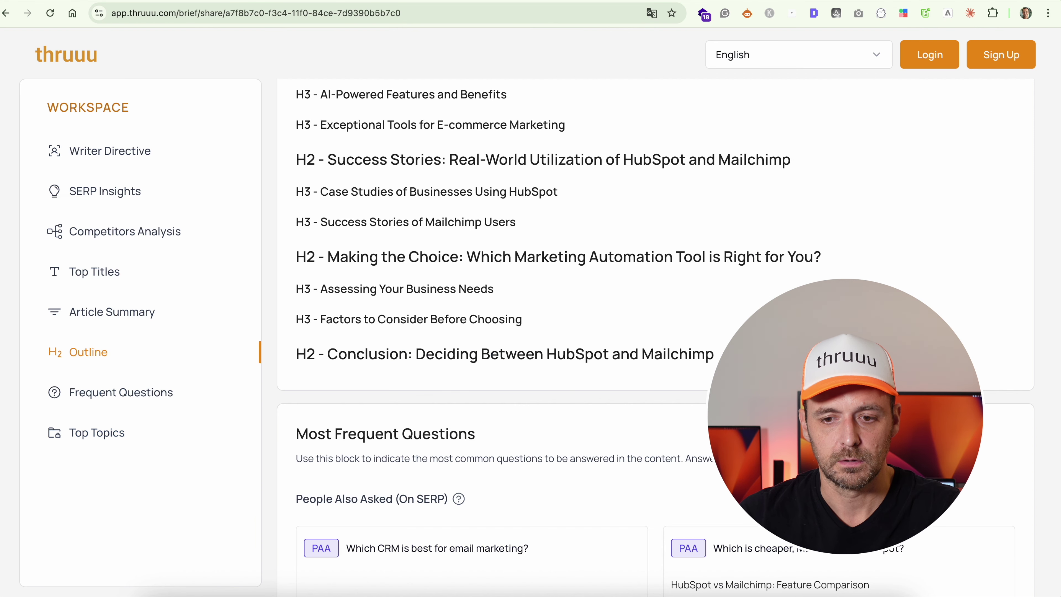
left_click(645, 1)
left_click(660, 1)
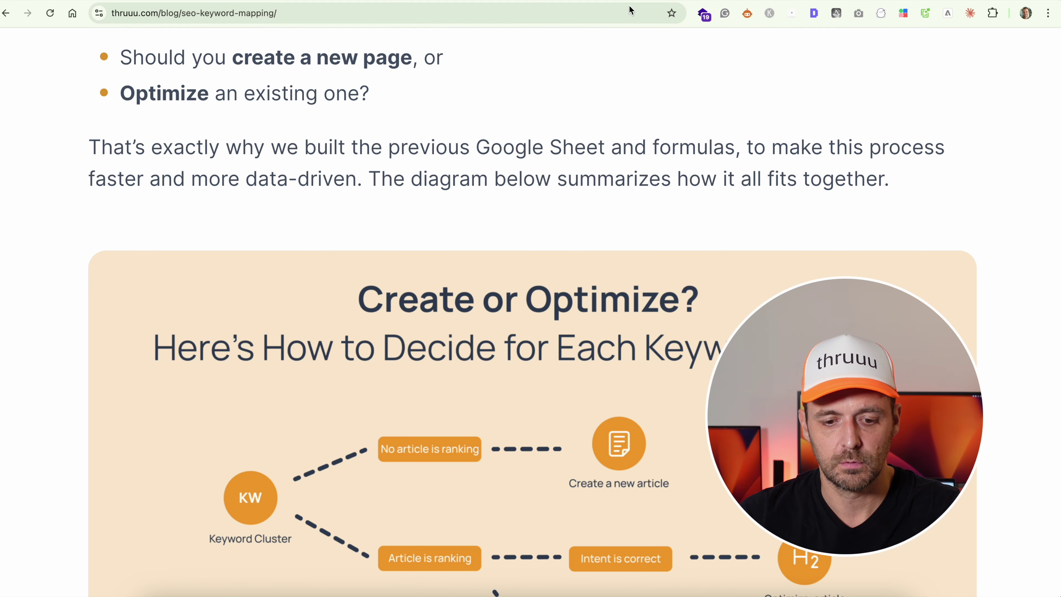
scroll(474, 160, "down", 7)
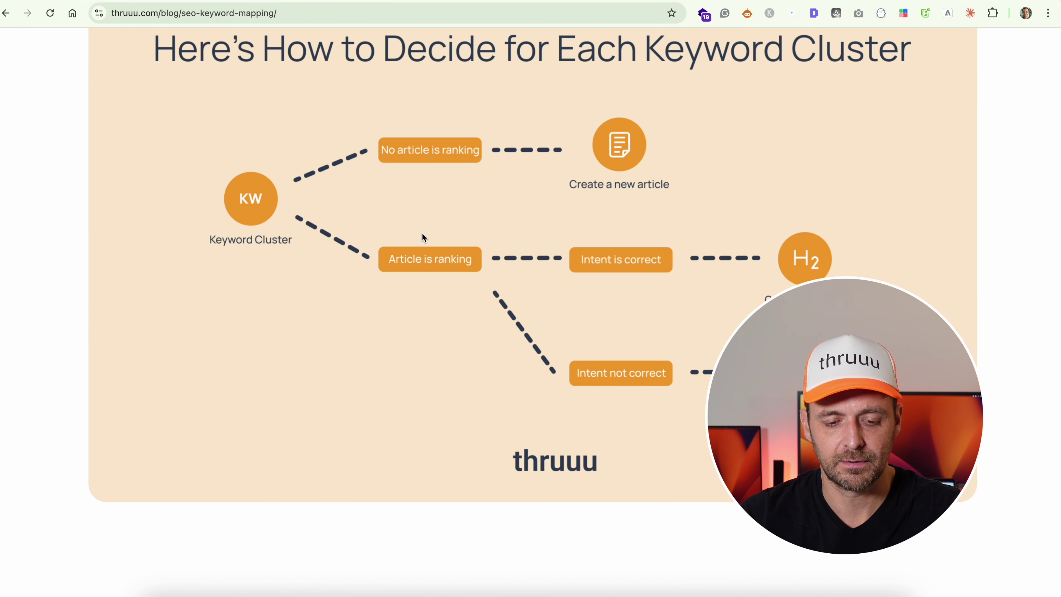
scroll(476, 257, "down", 2)
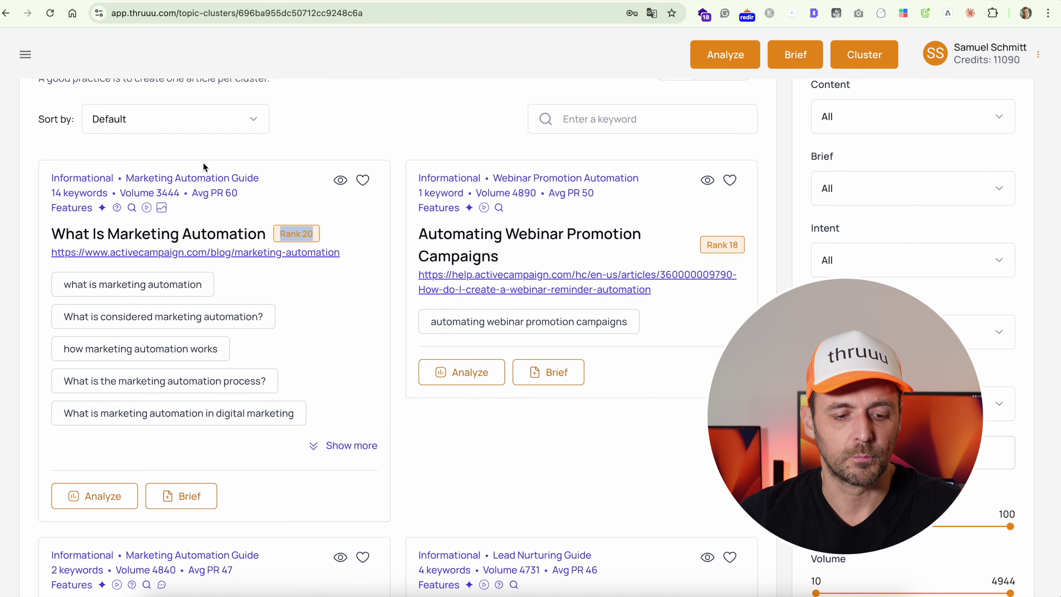
- Mark the What Is Marketing Automation cluster as a favorite and run its content analysis
left_click(233, 211)
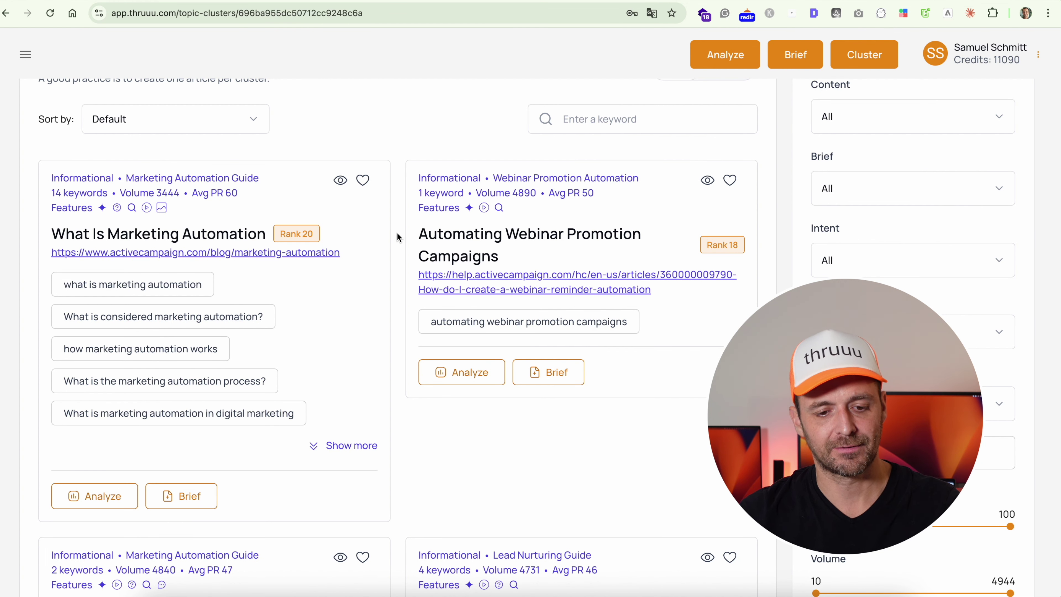
left_click(362, 181)
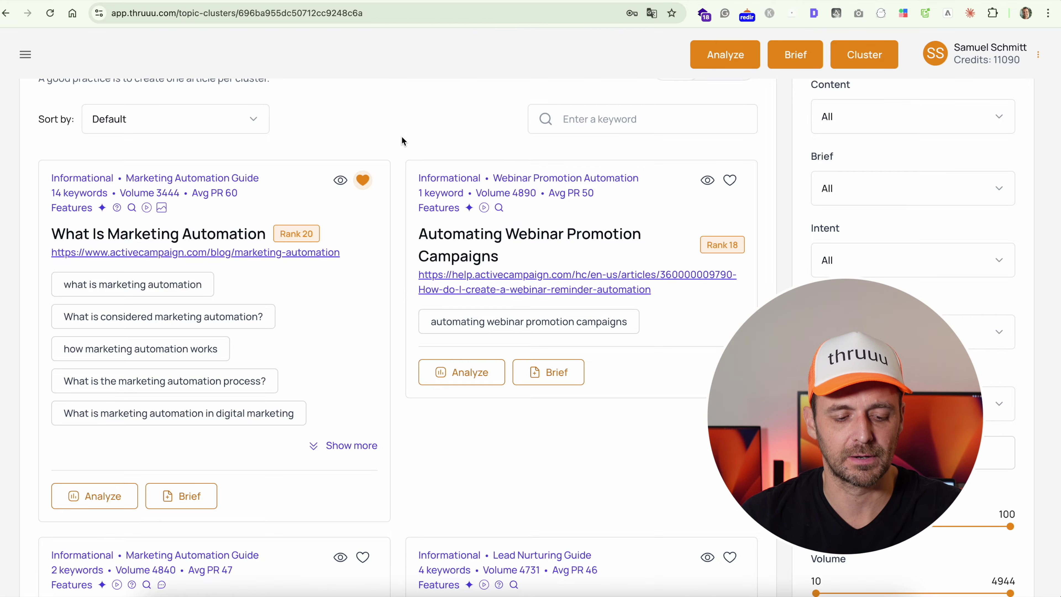
left_click(97, 498)
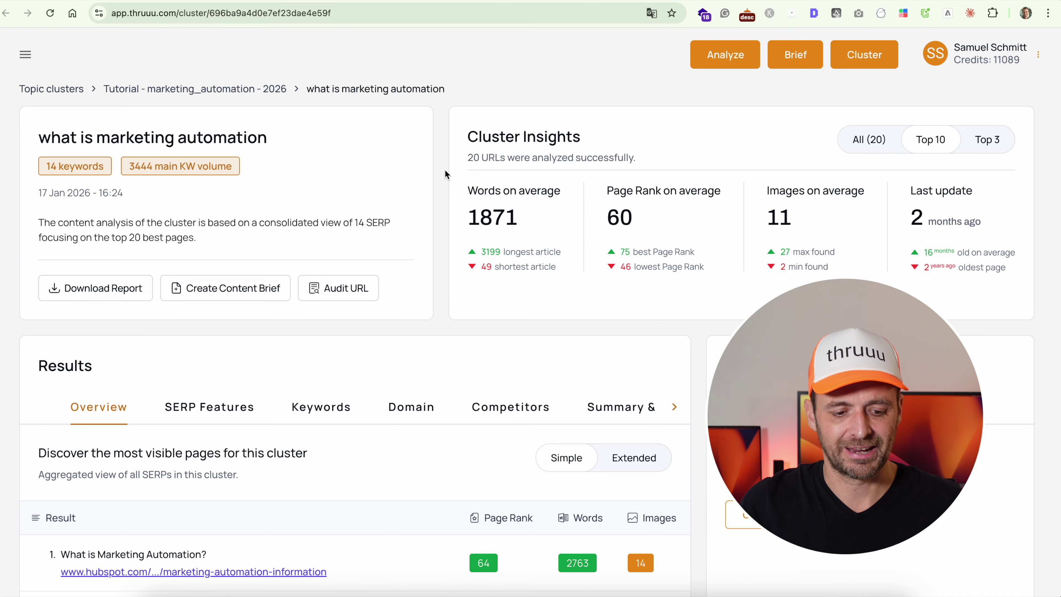
- Review the analyzed cluster's domain insights for activecampaign.com and the ranking page and position of each cluster keyword
scroll(445, 171, "down", 3)
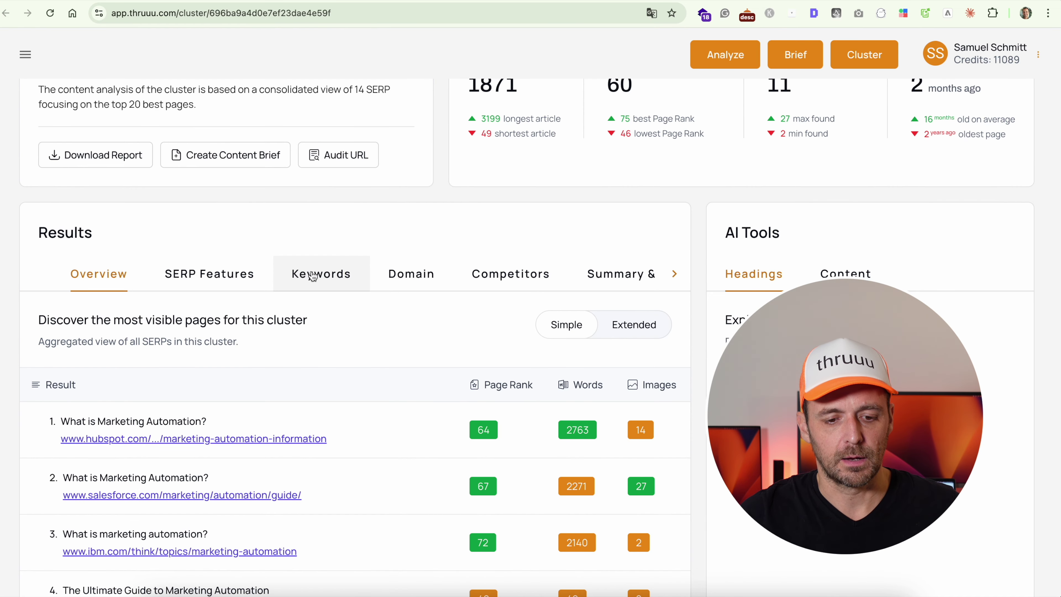
left_click(410, 275)
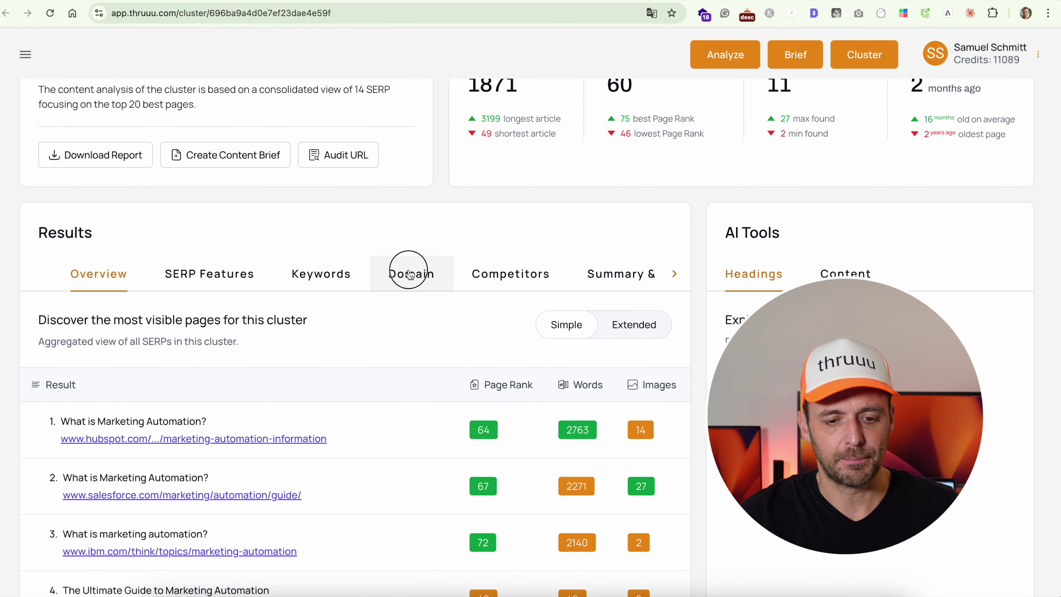
scroll(259, 316, "down", 1)
scroll(259, 315, "down", 4)
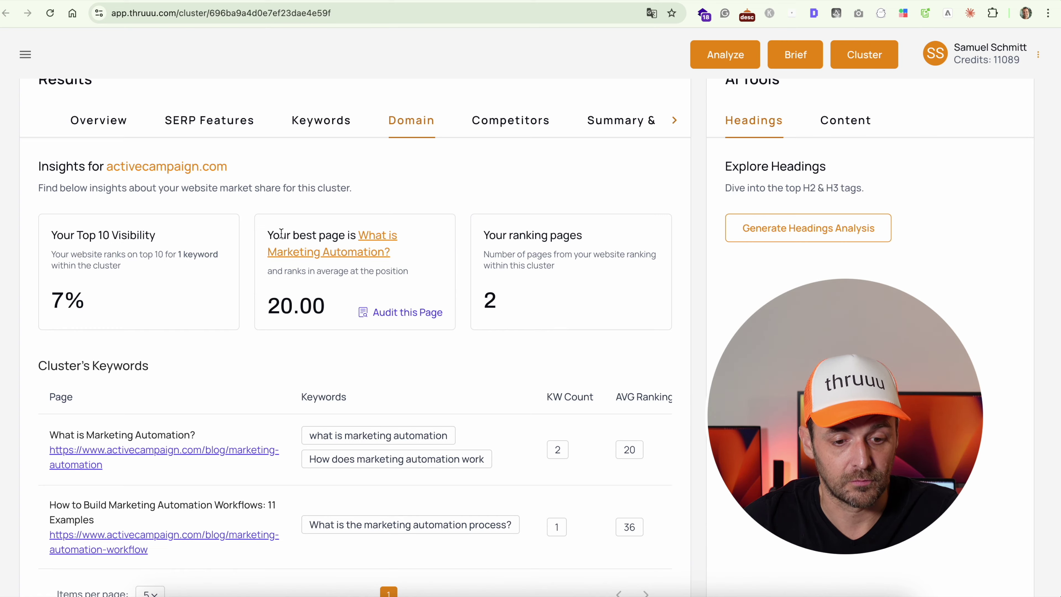
left_click_drag(268, 234, 409, 257)
left_click(407, 256)
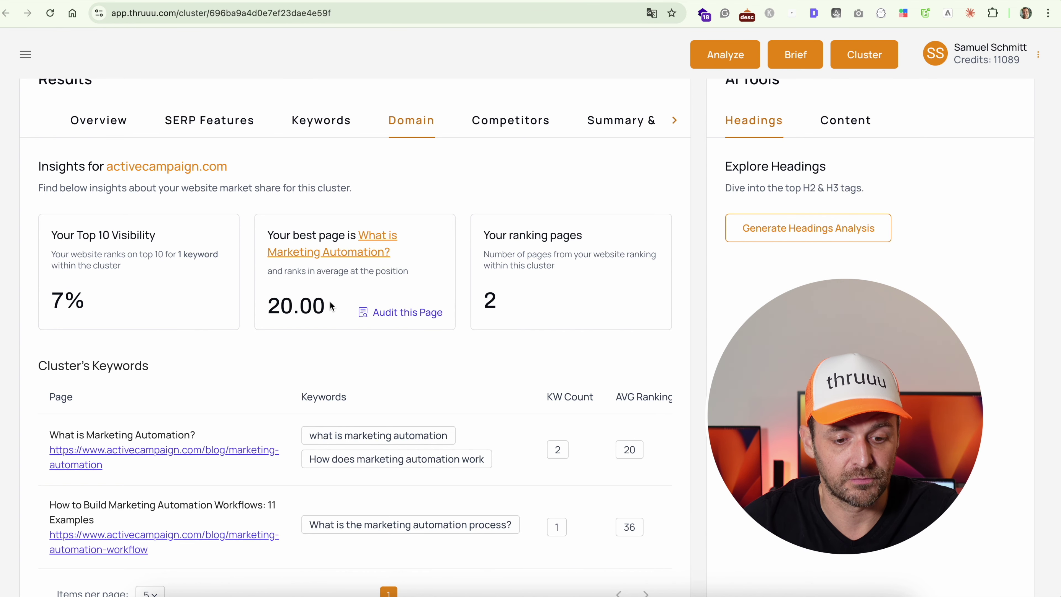
scroll(330, 307, "down", 2)
scroll(327, 315, "up", 2)
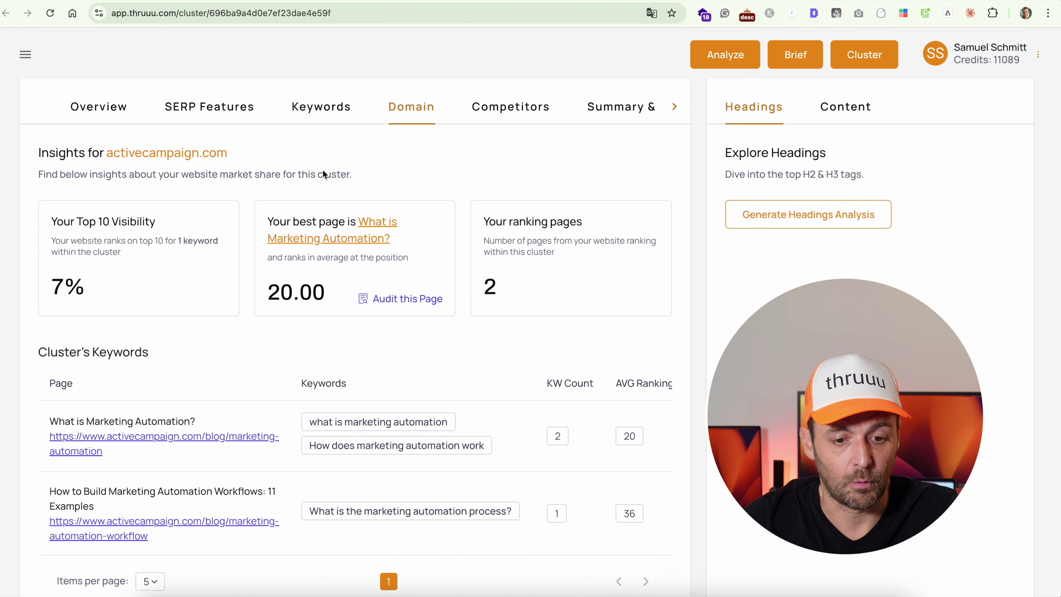
left_click(305, 110)
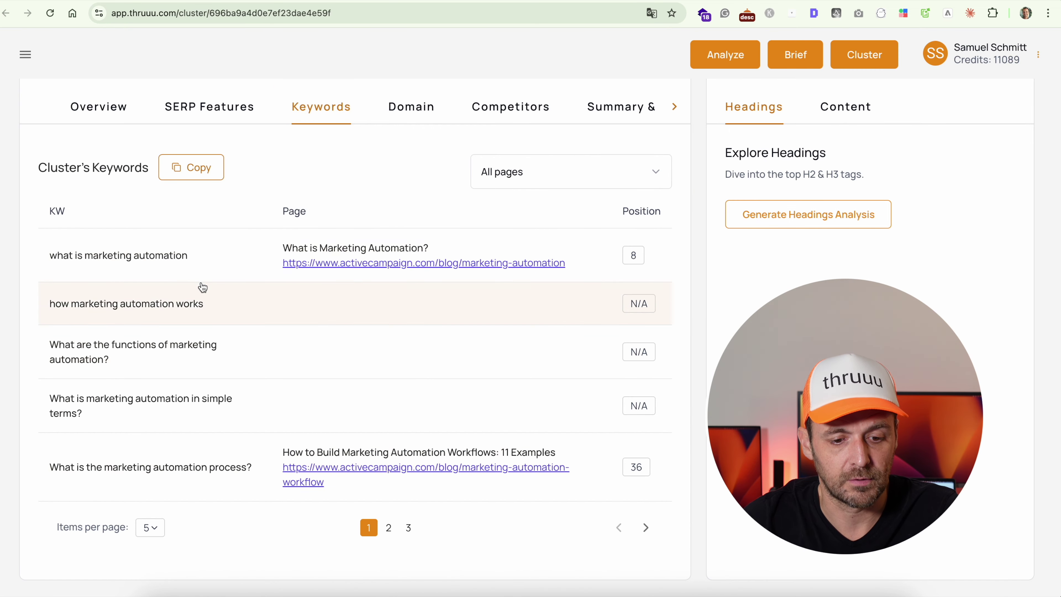
scroll(201, 287, "up", 6)
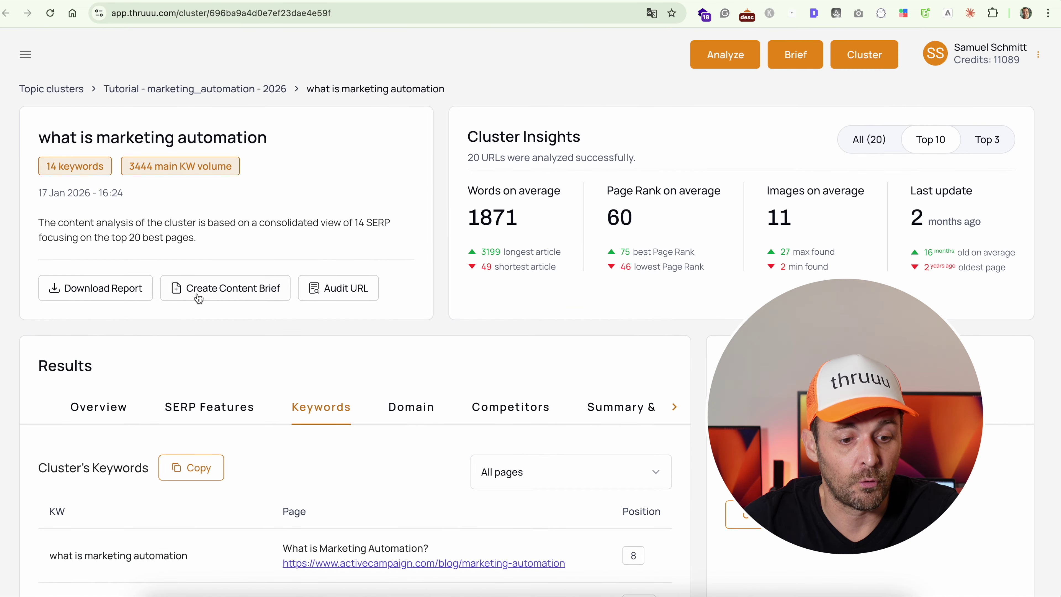
- Show all of the cluster's keywords in the keyword table at once
scroll(197, 299, "down", 6)
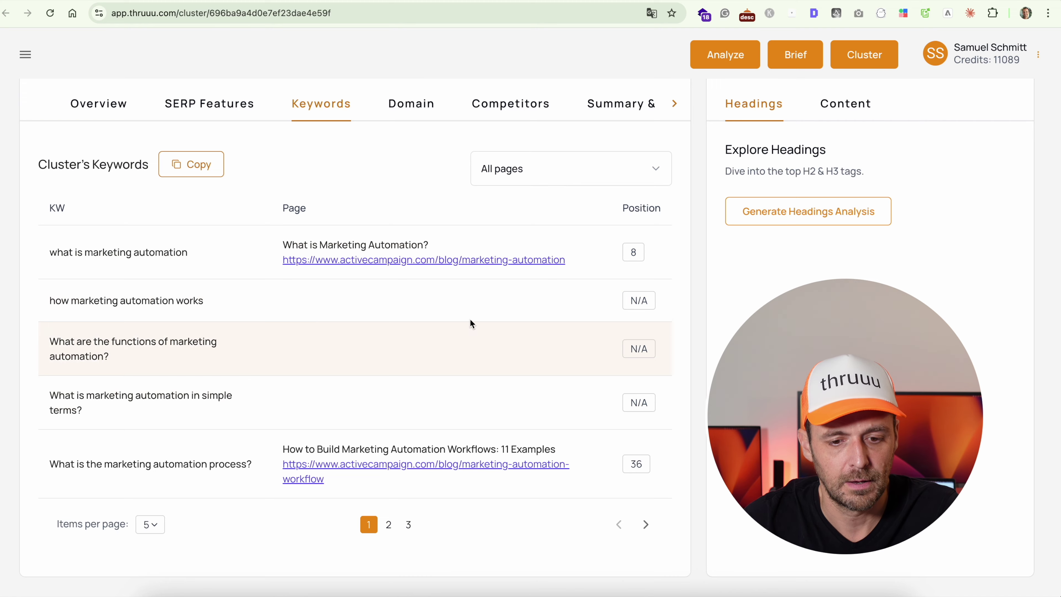
left_click(142, 524)
left_click(153, 575)
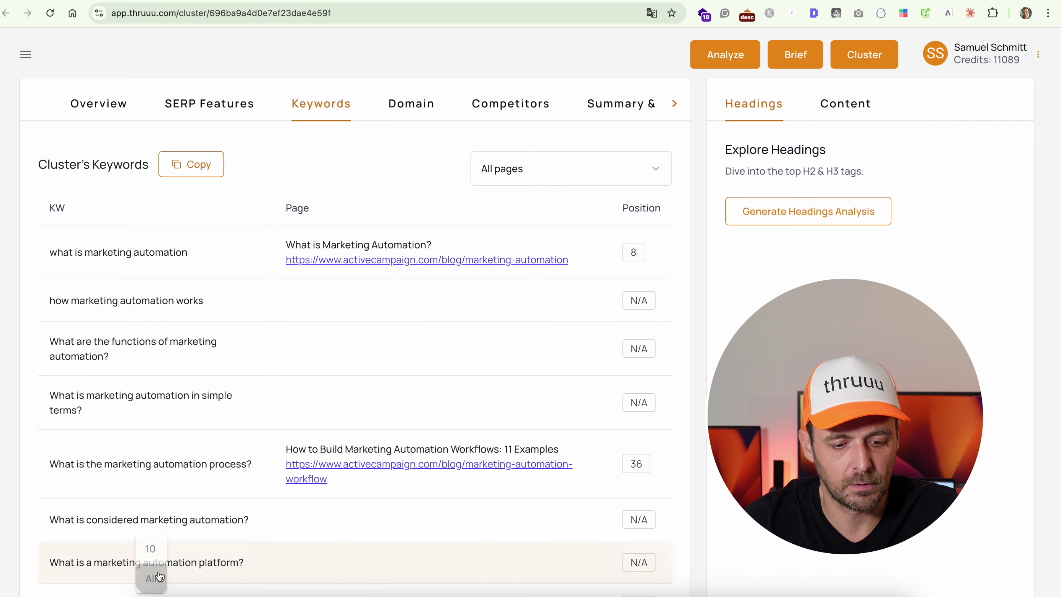
- Examine the full keyword list for which cluster keywords have a ranking page and which have no position
scroll(231, 324, "down", 2)
scroll(231, 325, "down", 7)
scroll(231, 324, "up", 8)
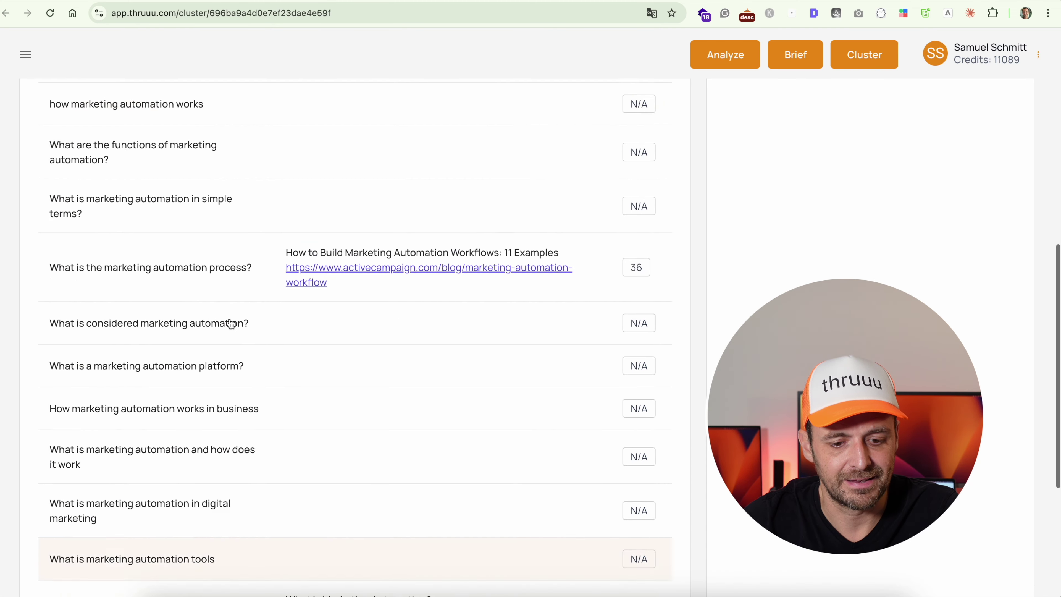
scroll(231, 324, "up", 3)
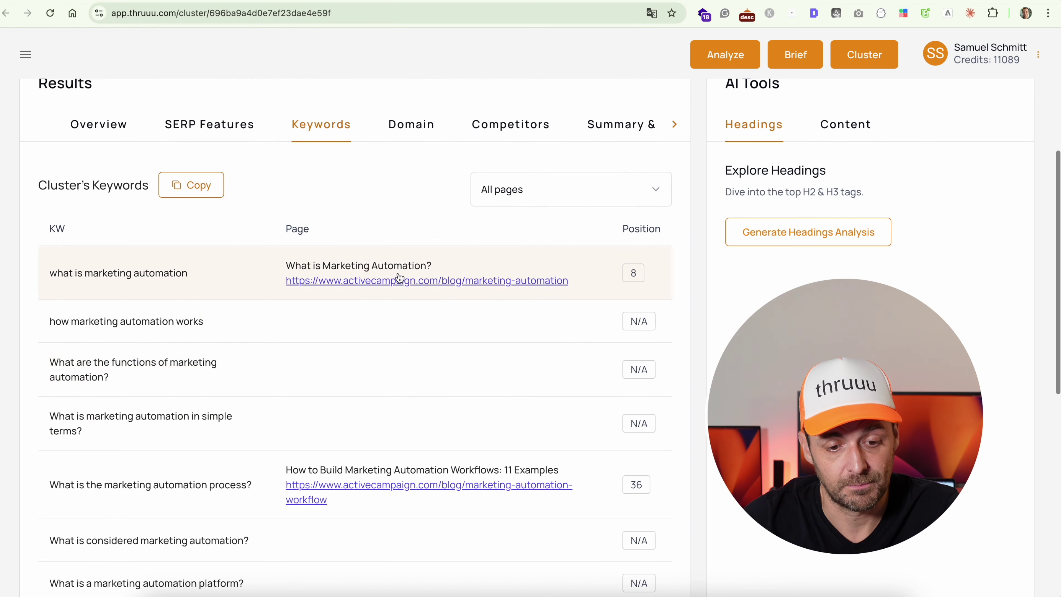
scroll(402, 278, "down", 6)
scroll(400, 281, "down", 5)
scroll(398, 280, "up", 10)
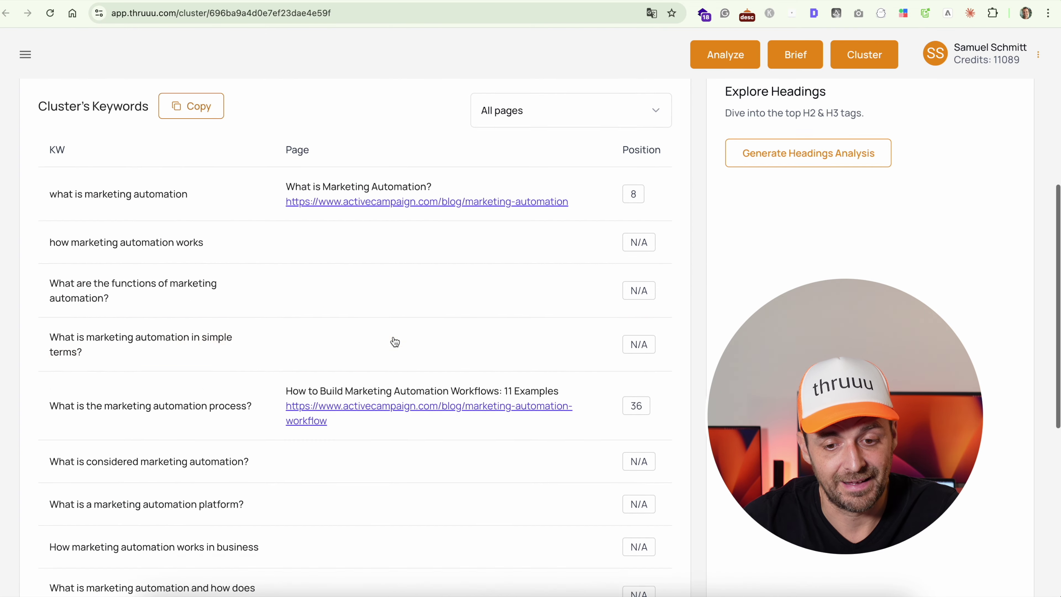
scroll(219, 268, "down", 9)
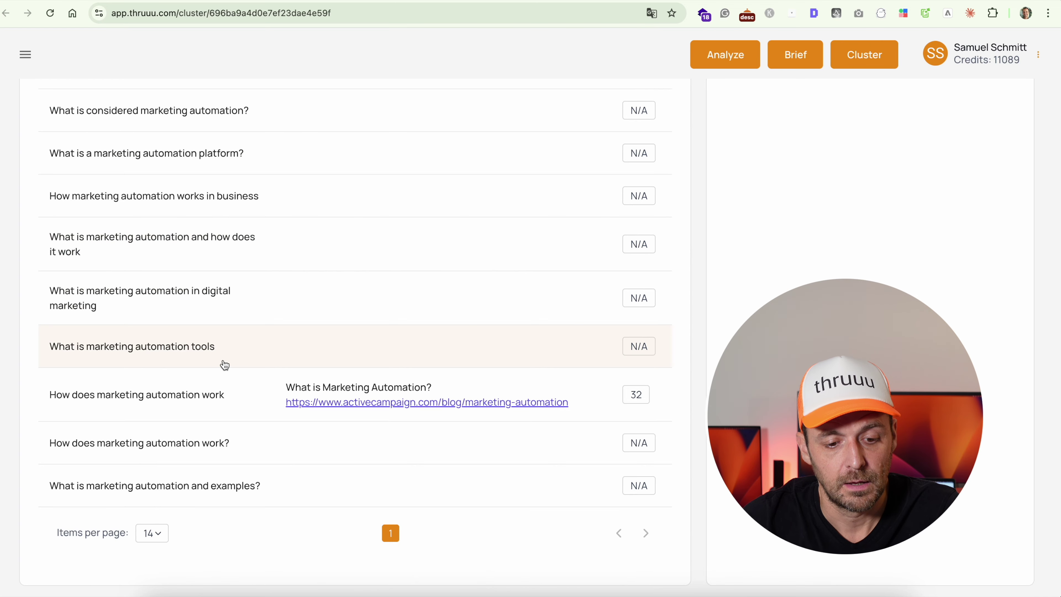
scroll(225, 362, "up", 12)
scroll(317, 357, "down", 8)
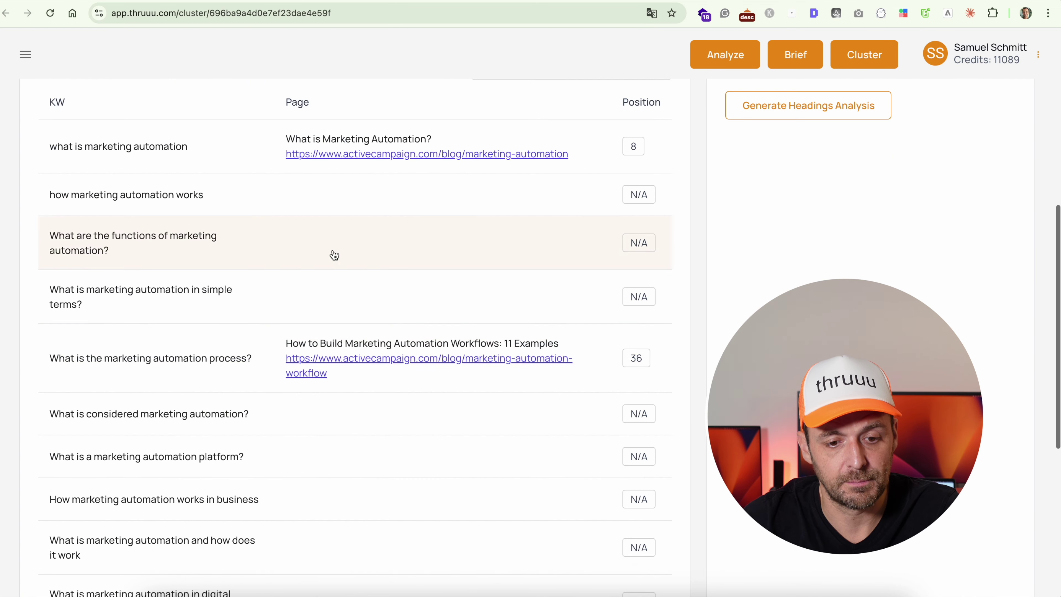
- Open the cluster's domain insights for activecampaign.com and examine its top 10 visibility
scroll(332, 253, "up", 5)
left_click(408, 236)
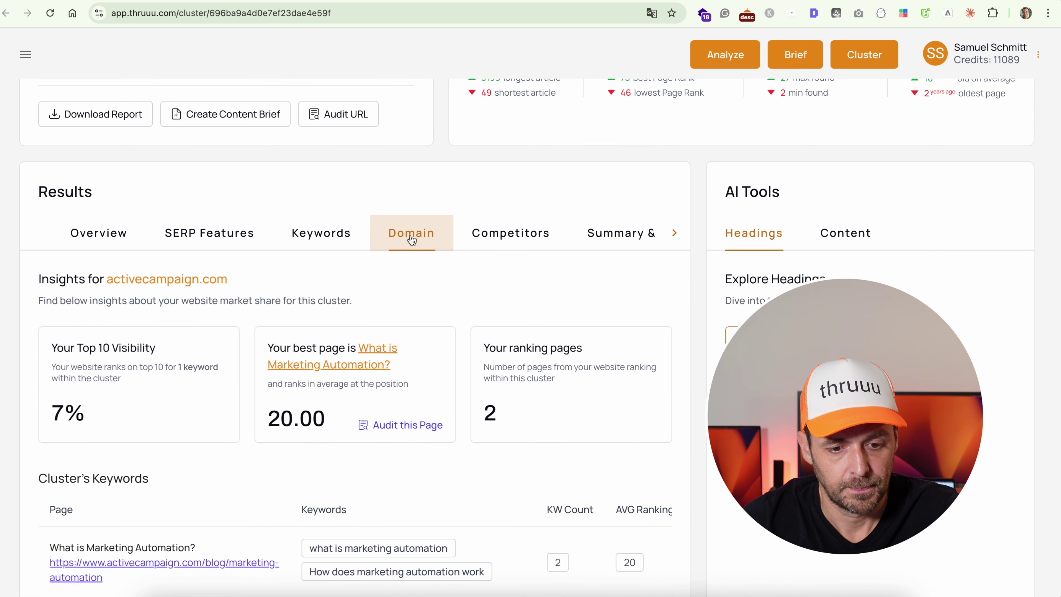
left_click_drag(53, 365, 121, 378)
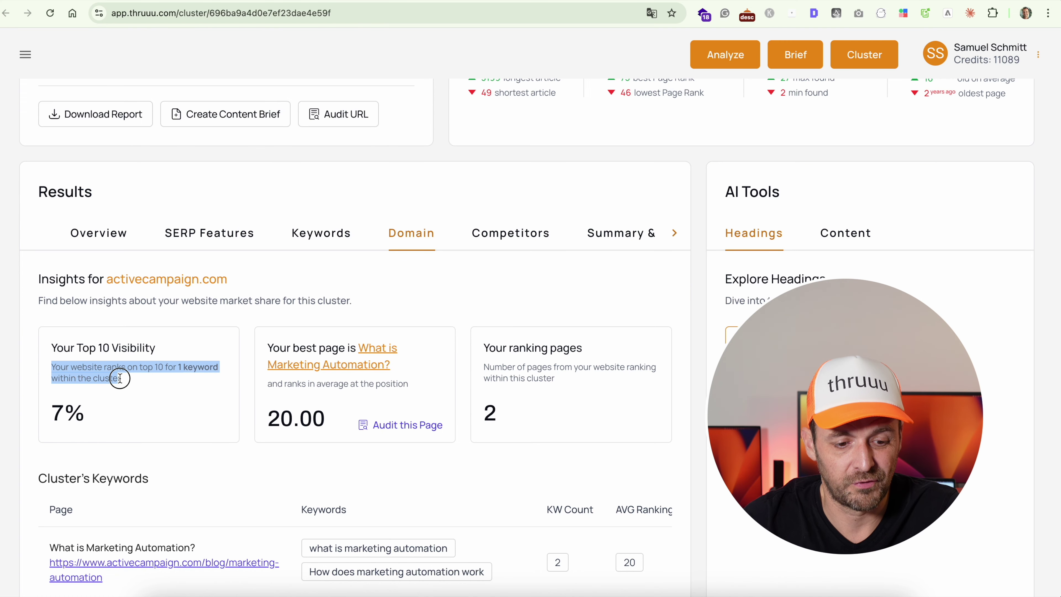
triple_click(188, 364)
triple_click(197, 366)
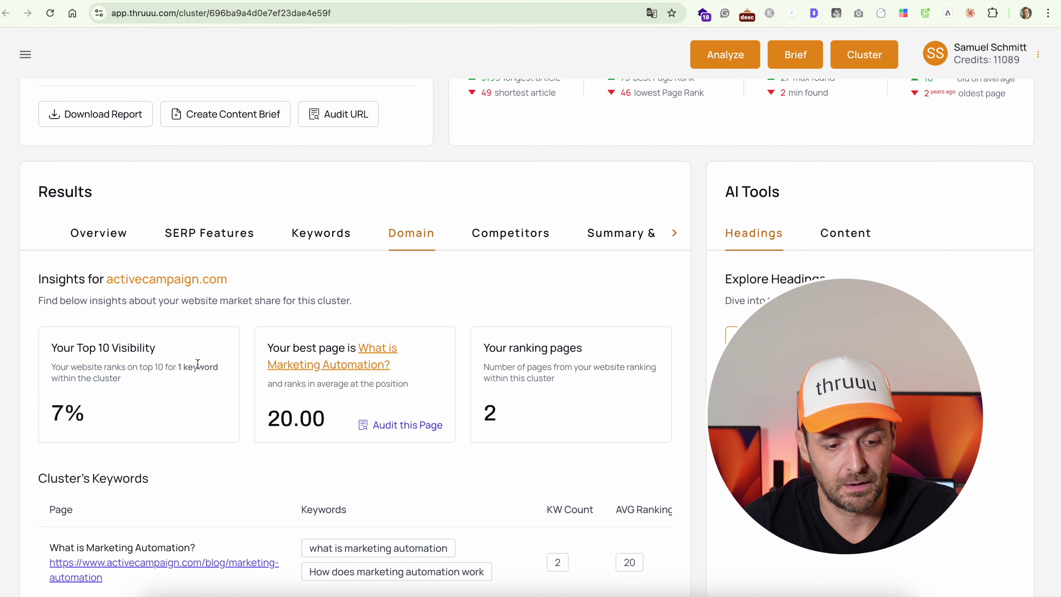
triple_click(192, 367)
triple_click(199, 369)
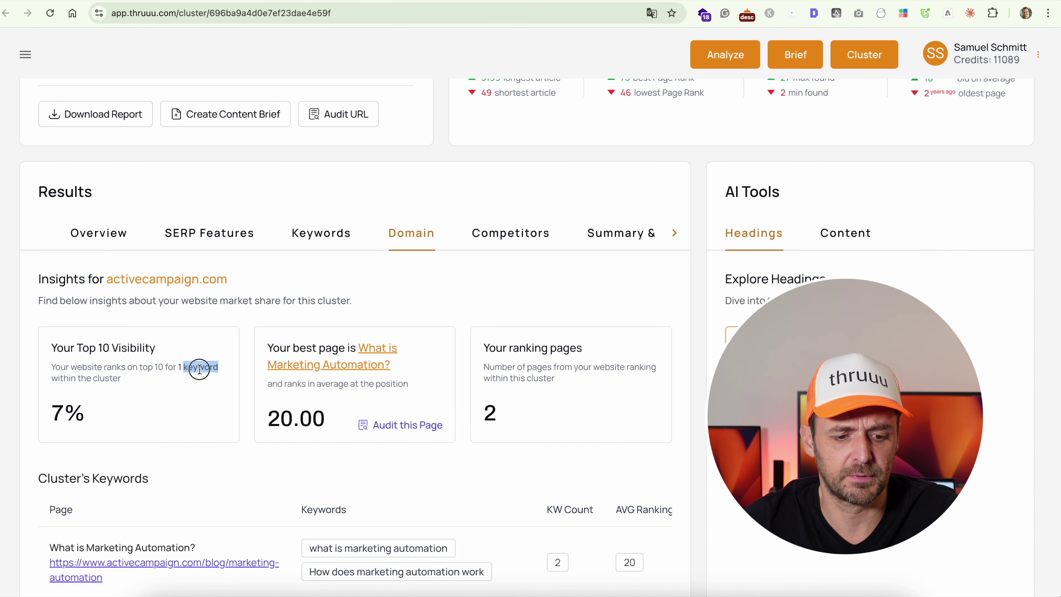
left_click(180, 367)
- Check the position of the main keyword, and compare it with the ranking pages and average rankings in the domain insights
left_click(322, 241)
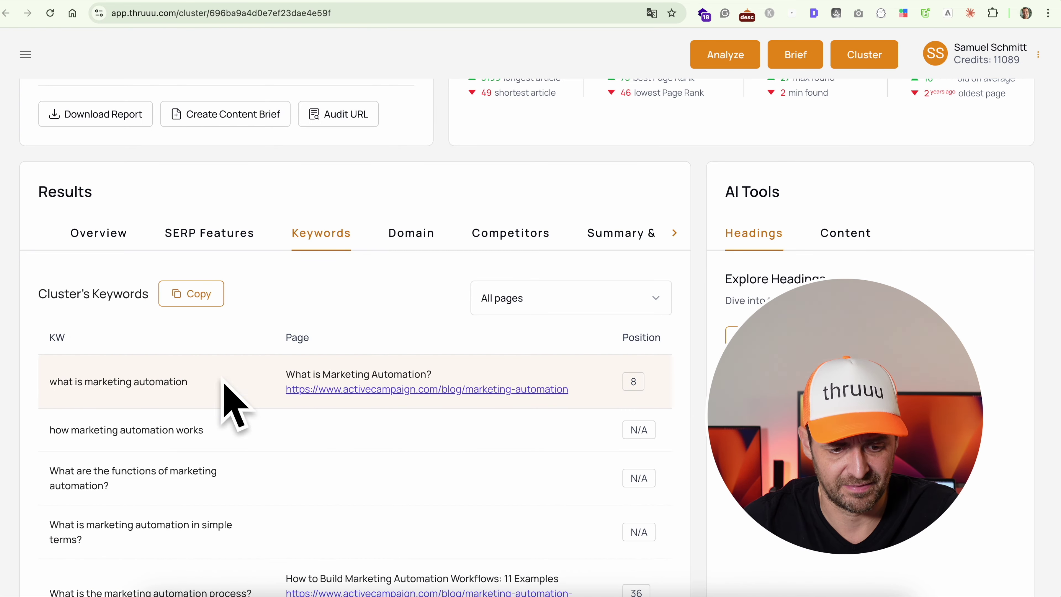
left_click(407, 242)
scroll(315, 350, "down", 5)
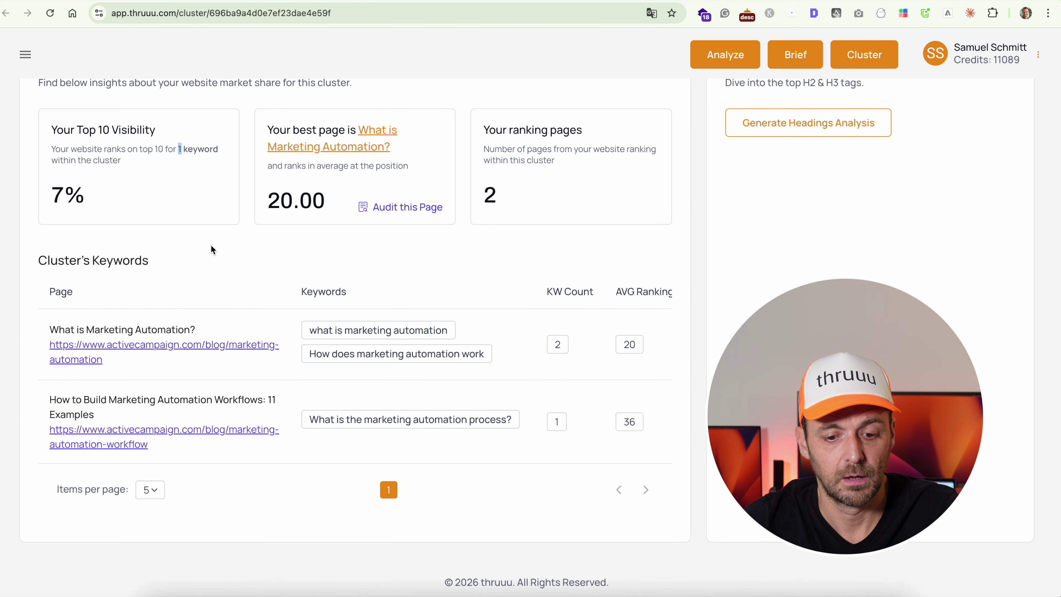
scroll(320, 331, "up", 3)
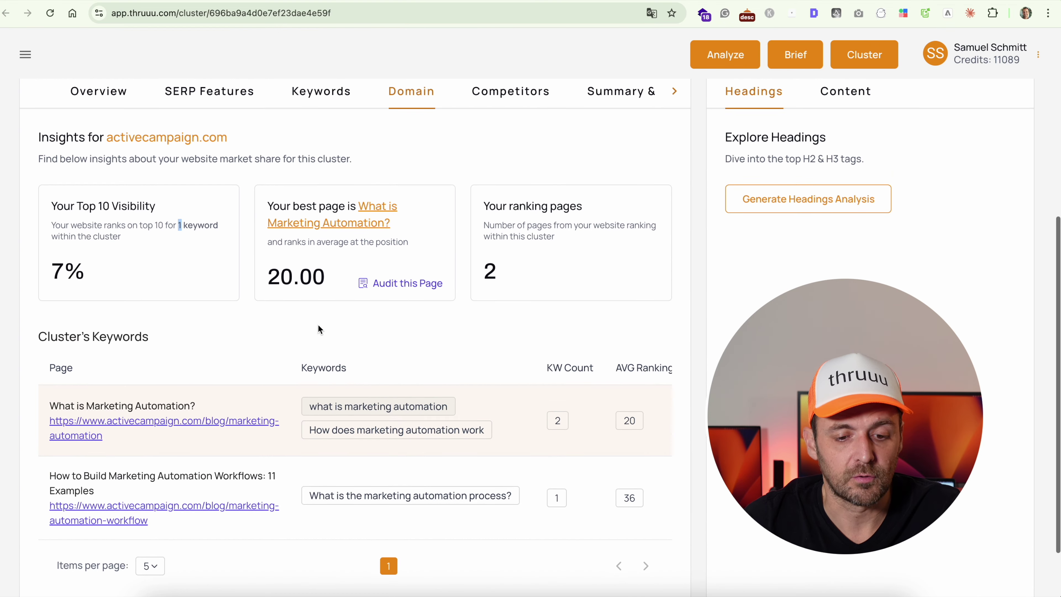
- Look through the cluster's keyword list again for questions the domain does not rank for
left_click(324, 122)
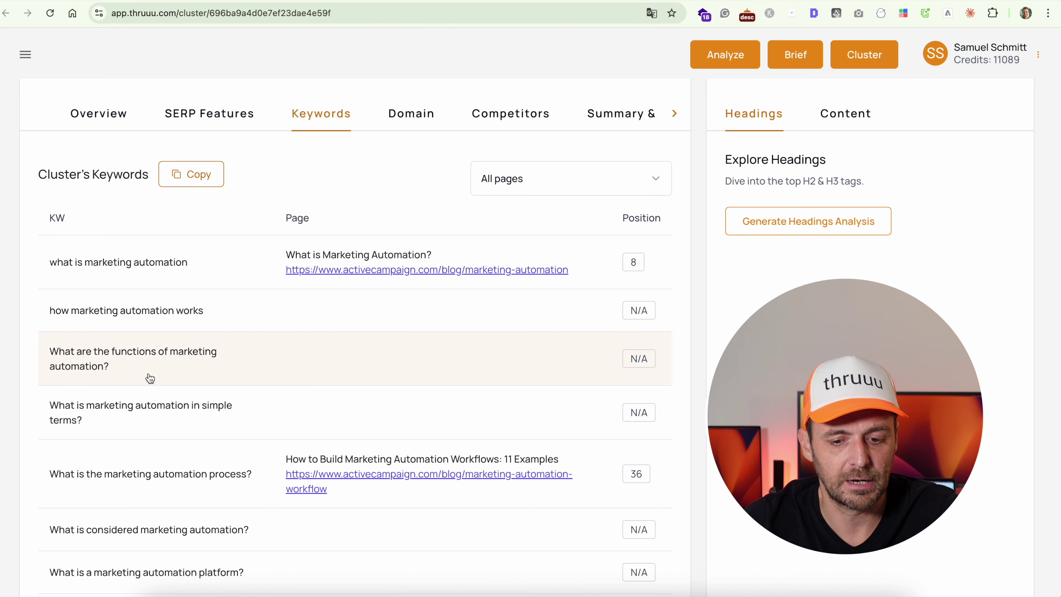
scroll(150, 378, "down", 5)
scroll(150, 377, "down", 5)
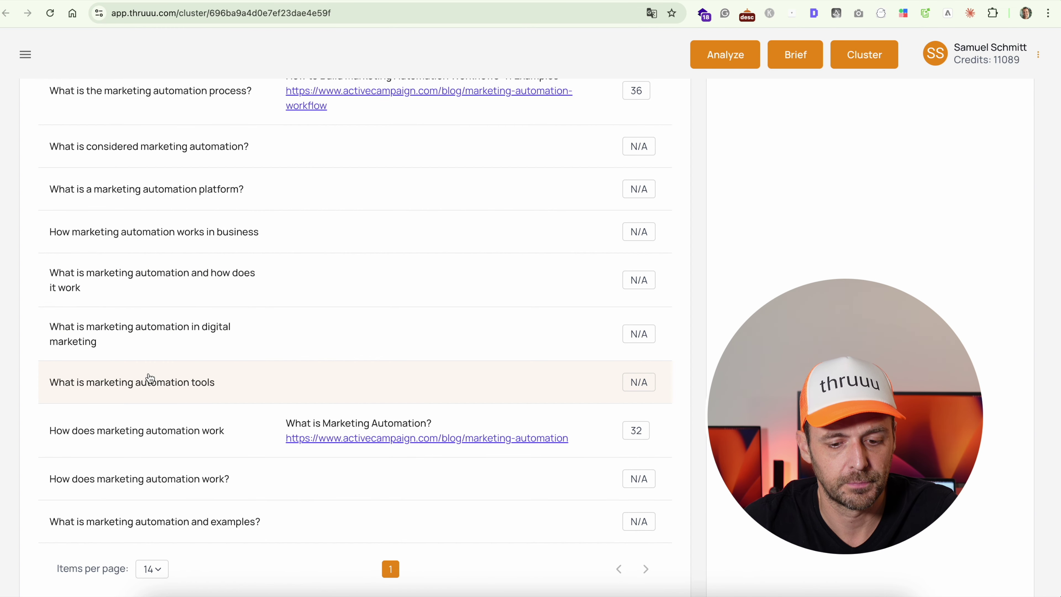
- Review the most visible competing pages in the cluster's aggregated SERP overview
scroll(150, 378, "up", 10)
left_click(87, 270)
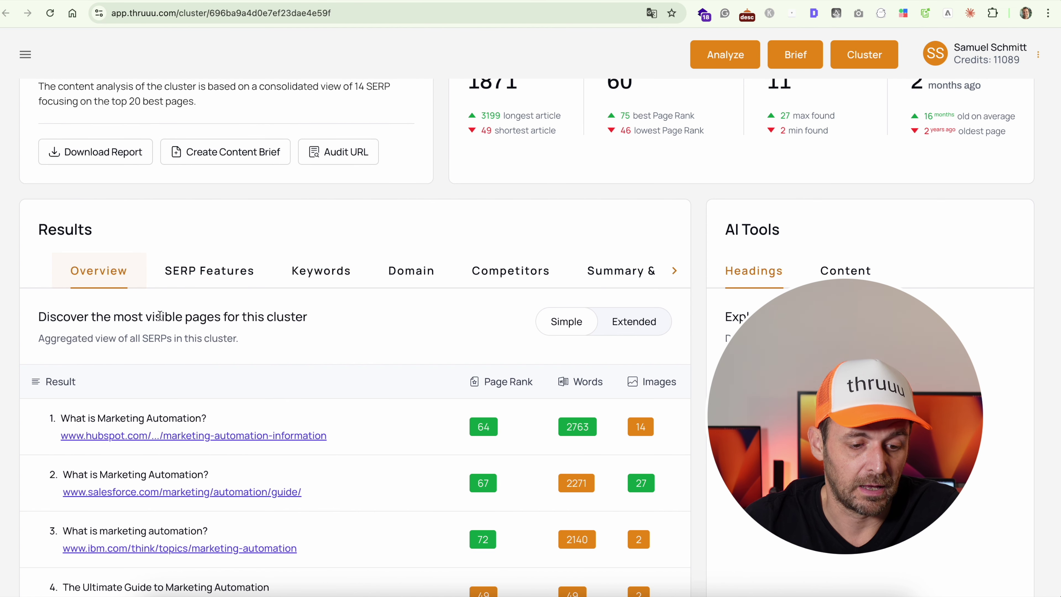
scroll(214, 338, "down", 4)
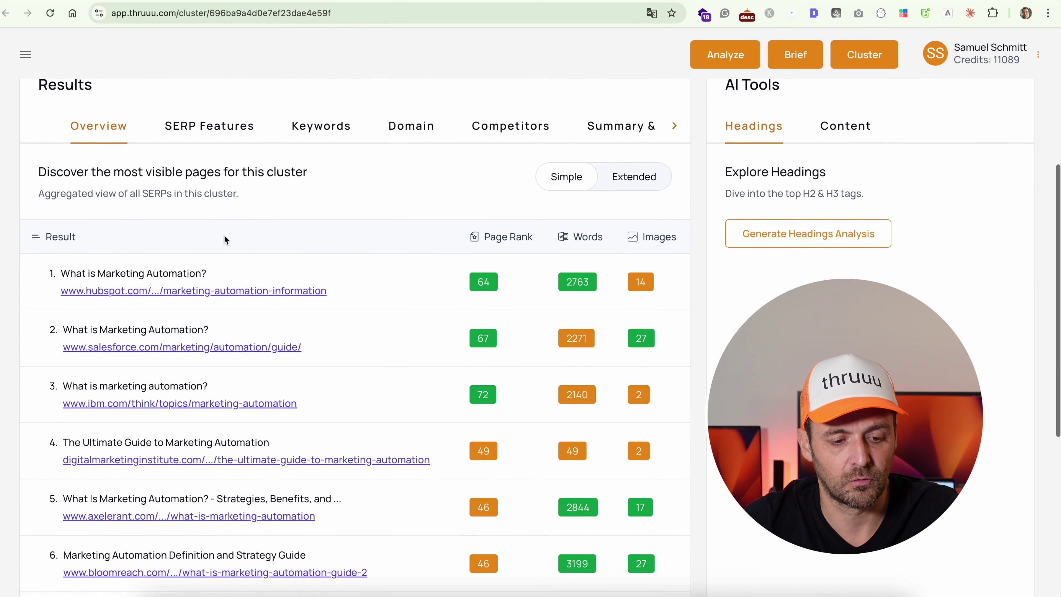
scroll(272, 306, "down", 7)
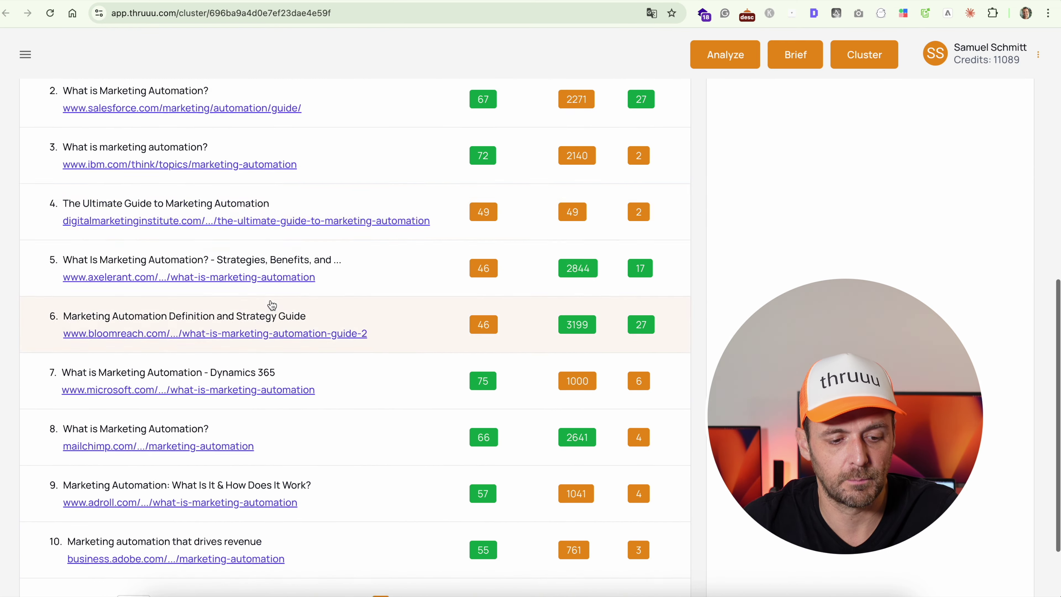
scroll(272, 306, "up", 11)
- Run an audit of the domain's best page, What is Marketing Automation?, from the domain insights and open the audit
left_click(362, 302)
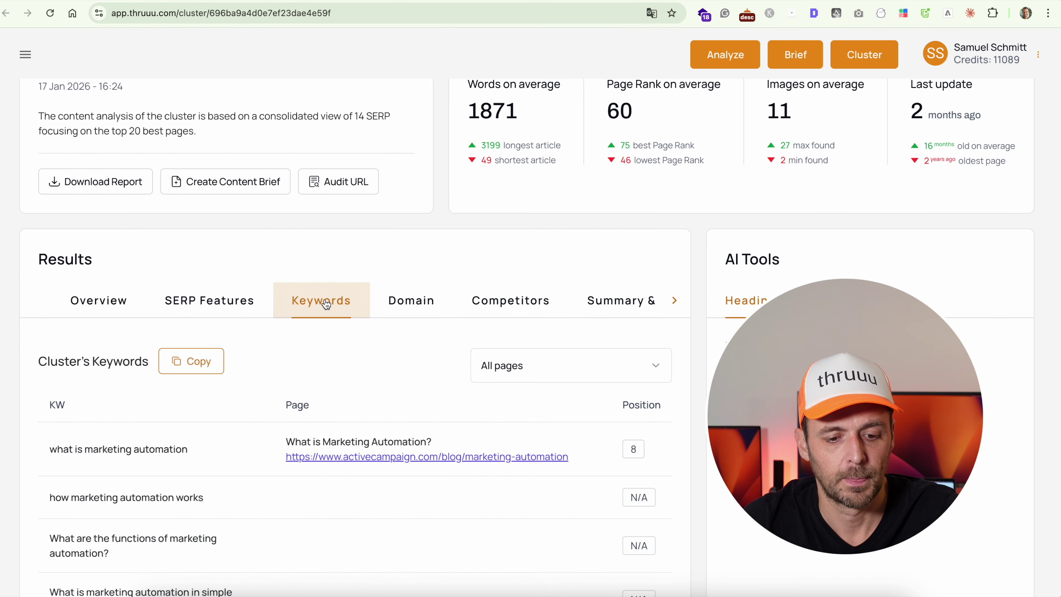
left_click(401, 297)
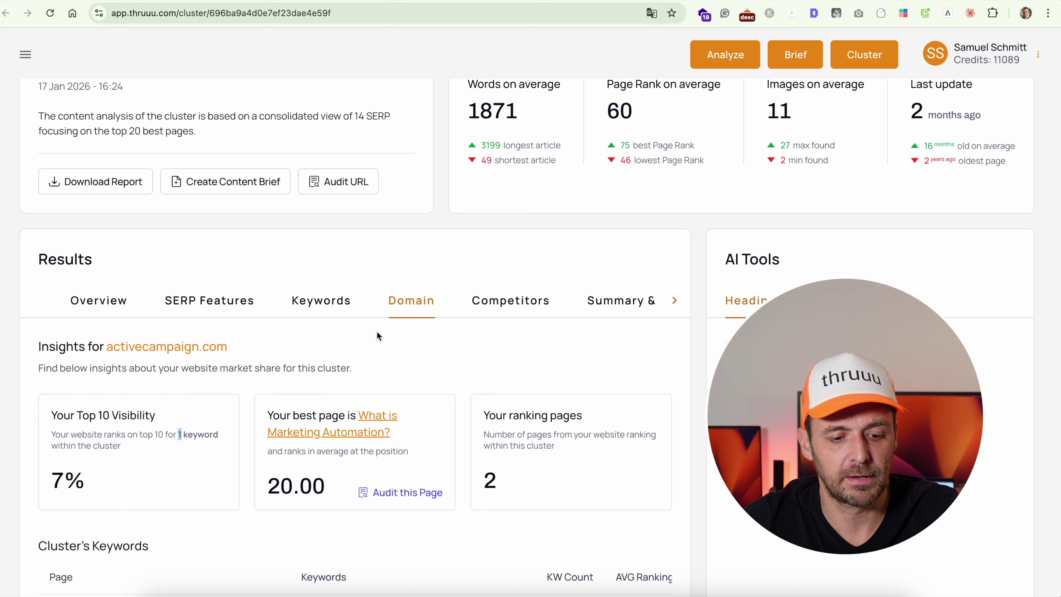
scroll(376, 331, "down", 4)
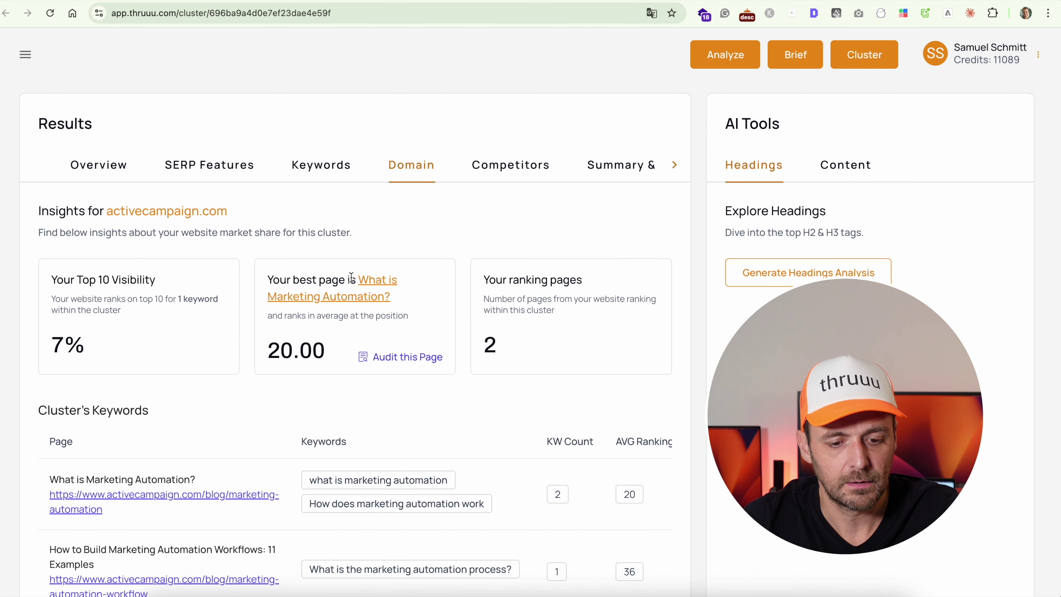
left_click(400, 357)
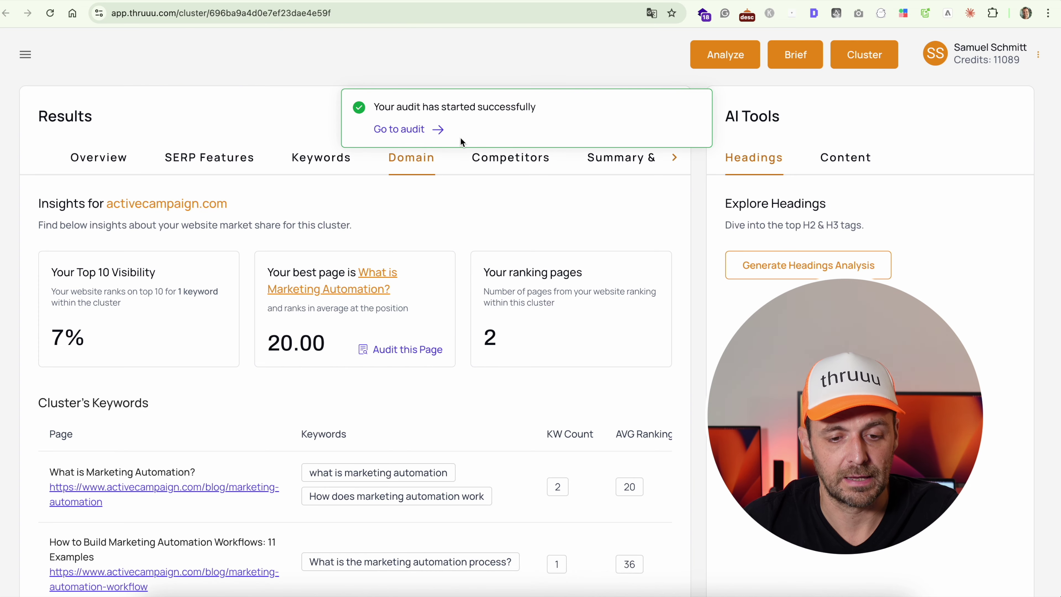
left_click(397, 133)
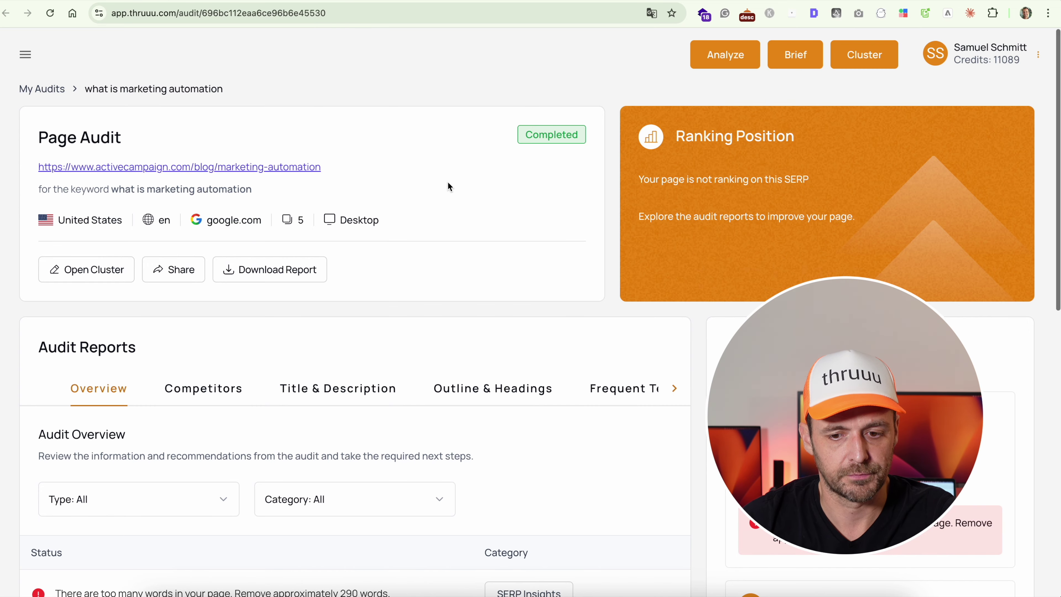
- Review the page audit's overview recommendations and compare the page's word count with the top 10 average
scroll(449, 183, "down", 2)
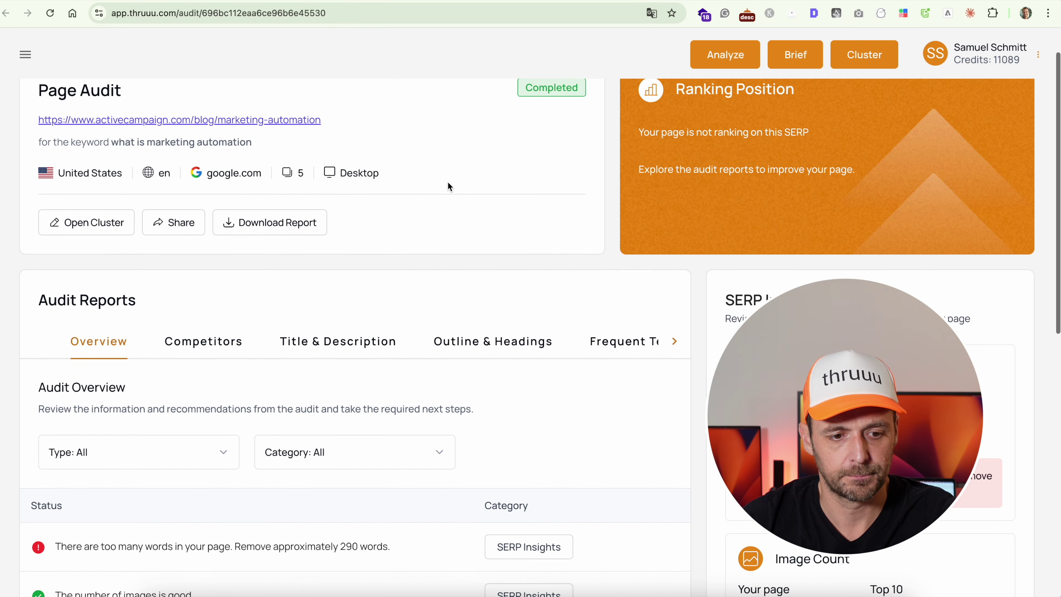
scroll(448, 182, "down", 6)
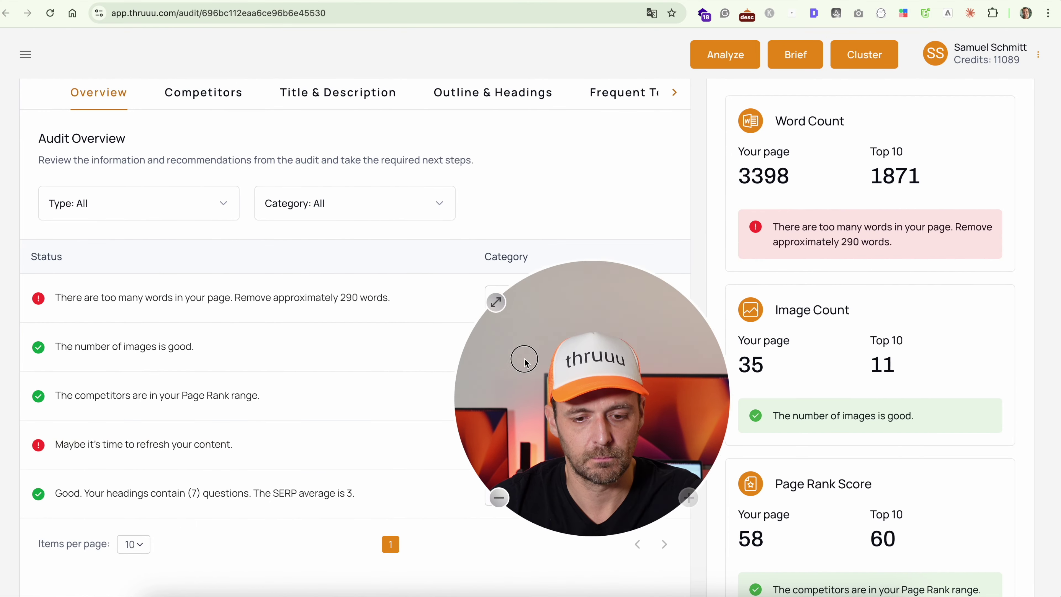
double_click(763, 180)
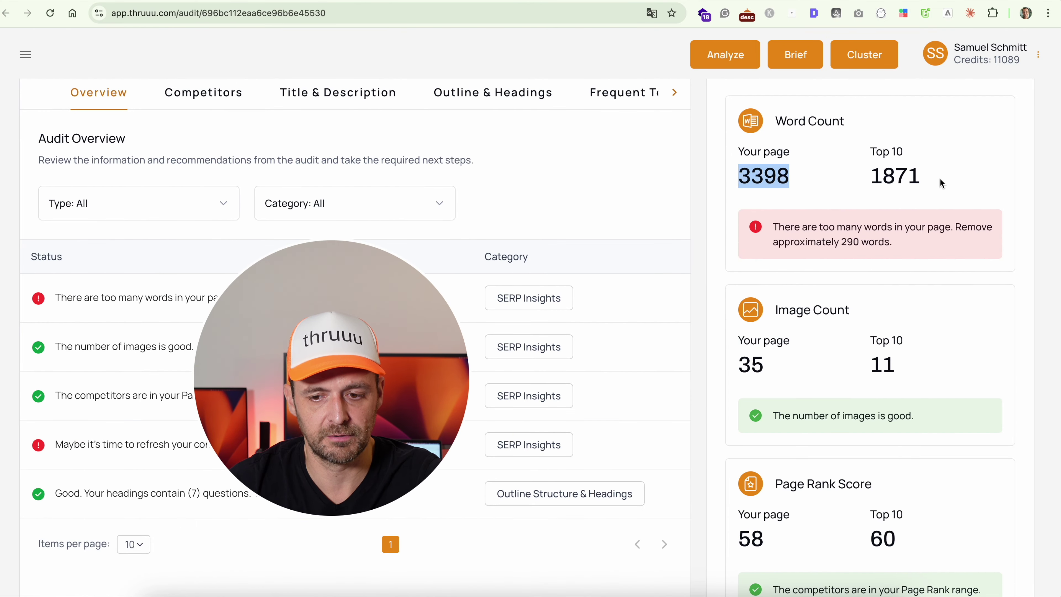
double_click(905, 178)
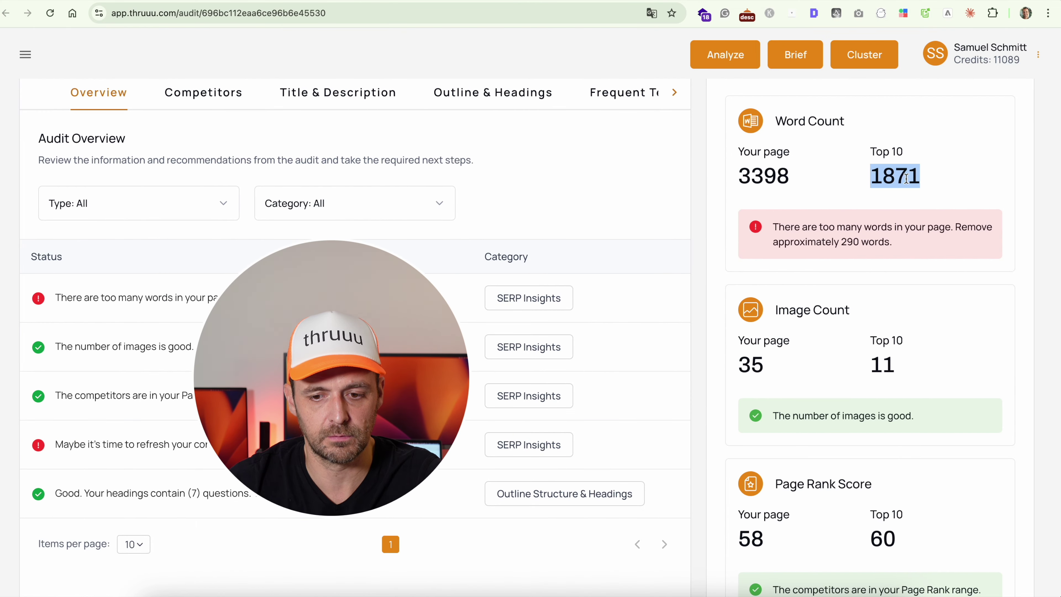
double_click(775, 175)
left_click(880, 179)
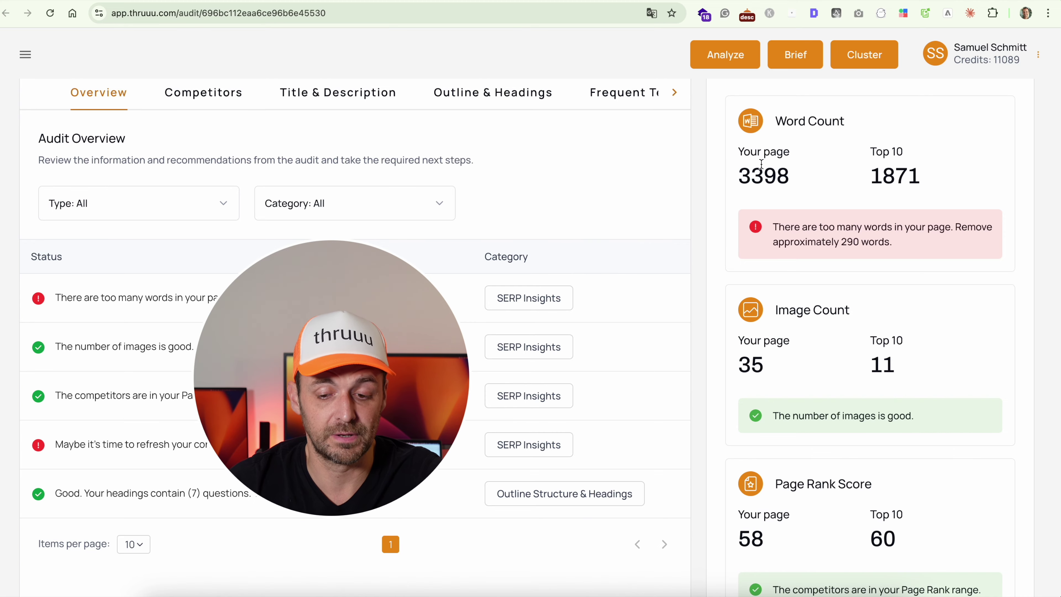
left_click_drag(735, 178, 793, 176)
left_click(888, 168)
double_click(889, 168)
left_click(856, 182)
- Compare the page's image count and page rank score with the top 10 in the SERP insights
scroll(856, 182, "down", 5)
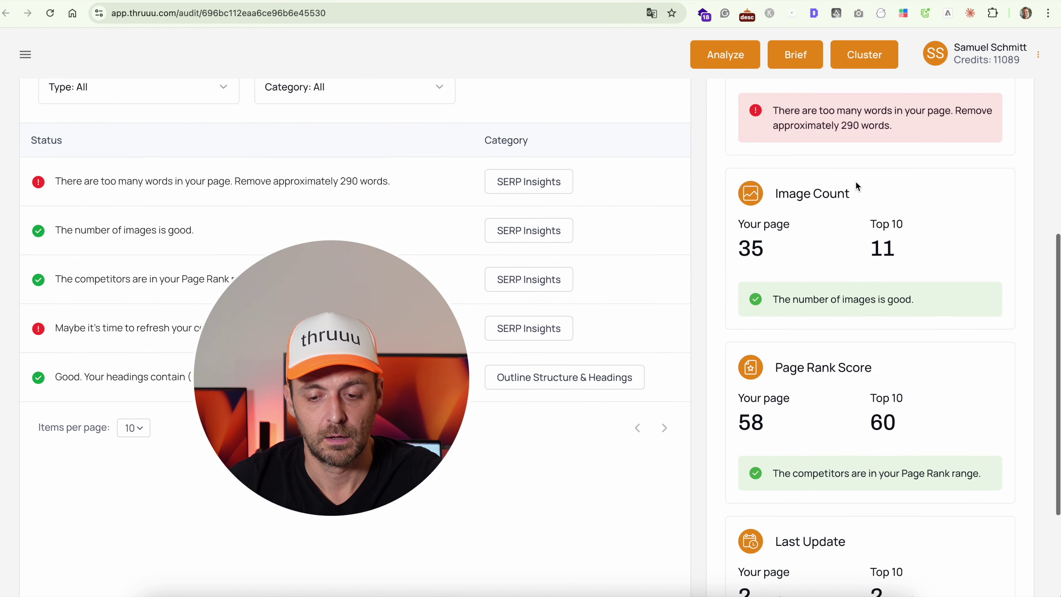
scroll(747, 383, "down", 5)
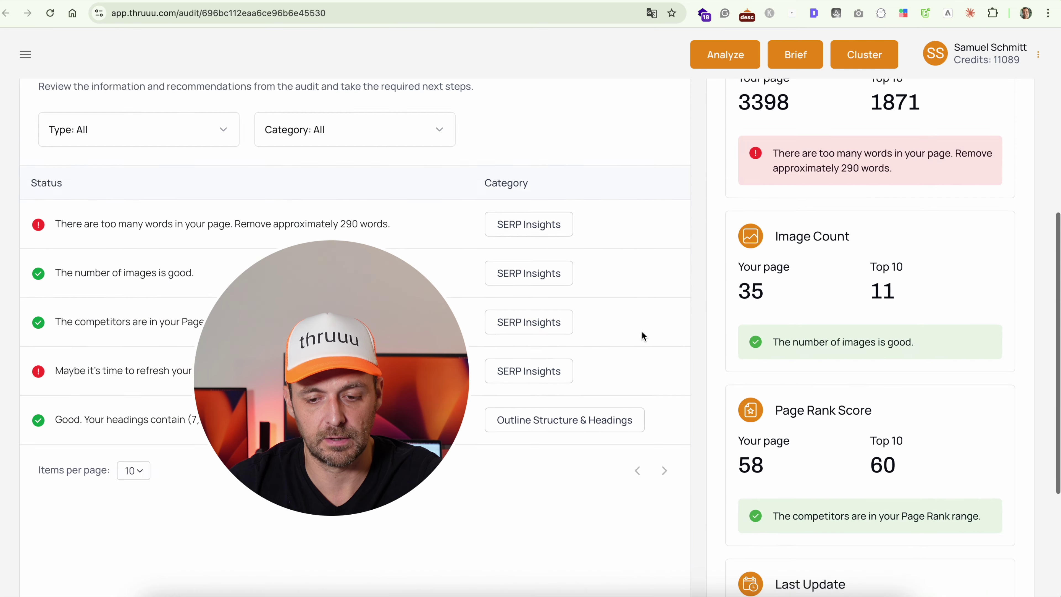
scroll(641, 333, "up", 10)
mouse_move(363, 349)
left_click_drag(363, 349, 613, 355)
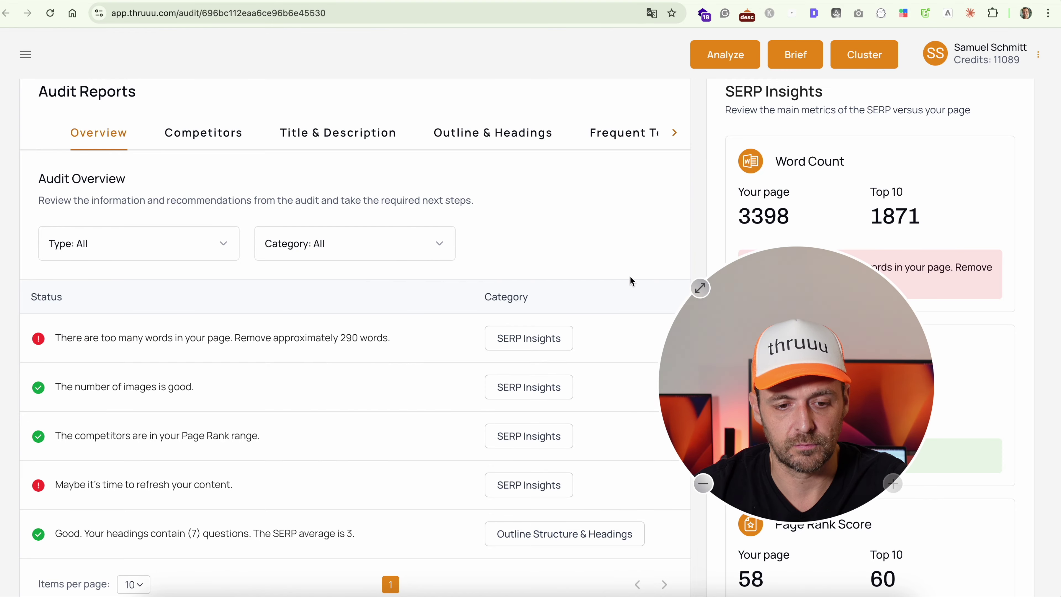
- Review the competitors report of the audit with the organic results' page rank, word and image figures
left_click(199, 136)
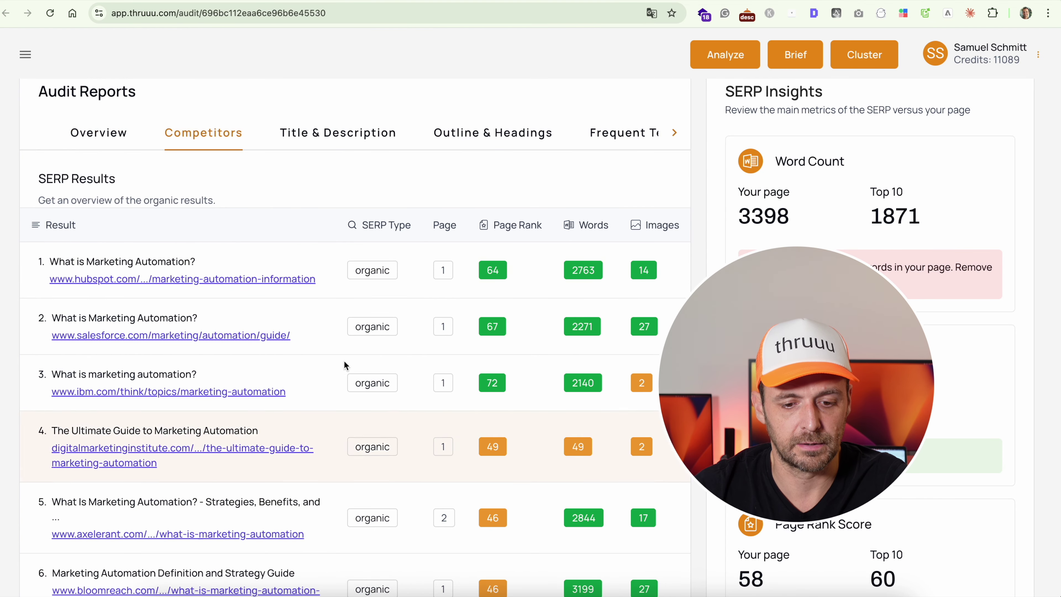
scroll(276, 209, "down", 3)
scroll(277, 208, "up", 5)
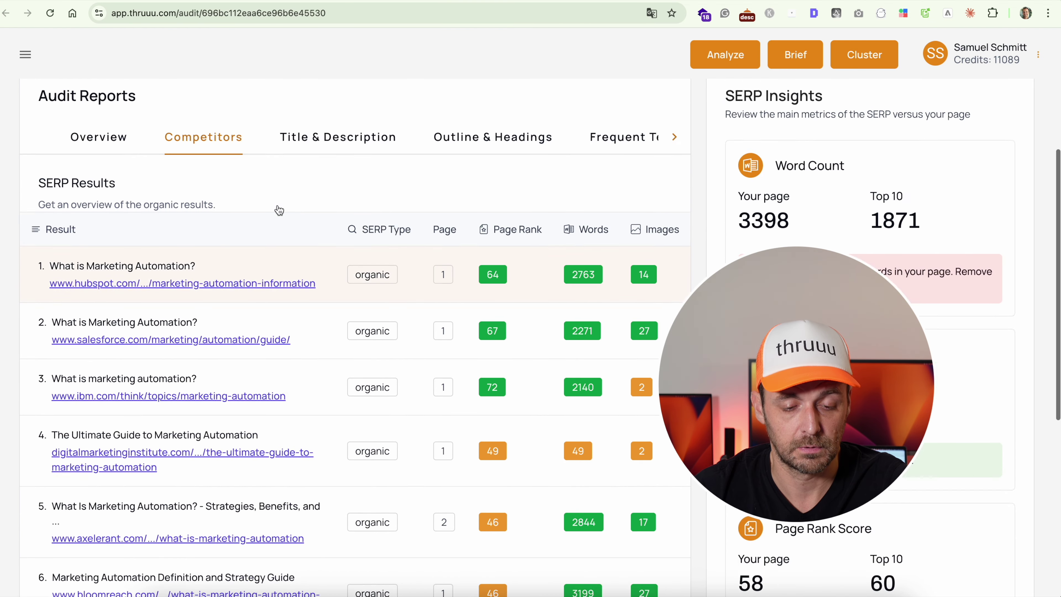
- Review the audit's title and description report, including the title tag, meta description and Google desktop and mobile previews
left_click(304, 253)
scroll(236, 234, "down", 7)
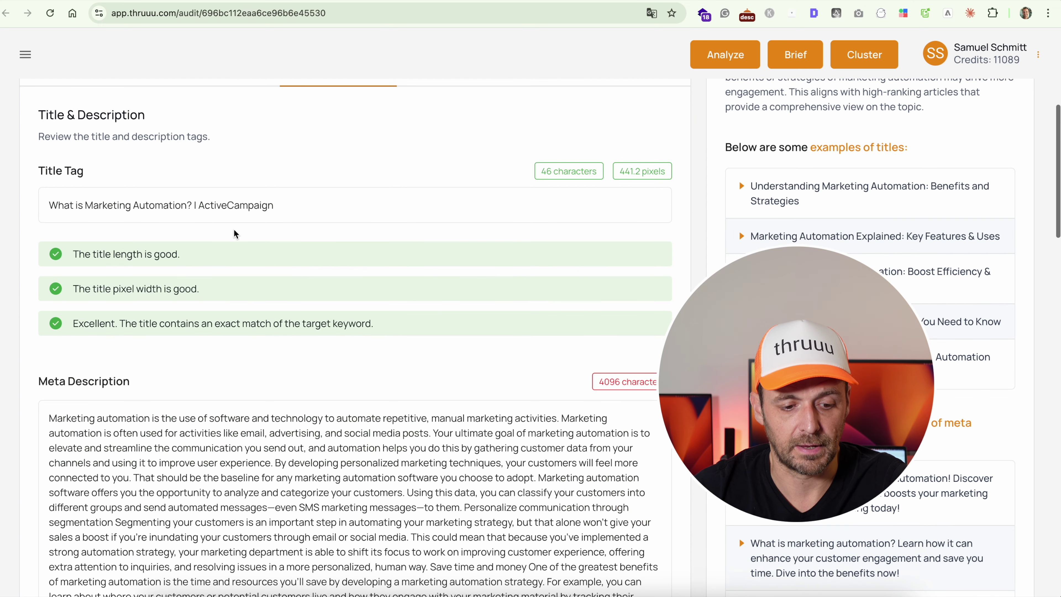
scroll(236, 234, "down", 7)
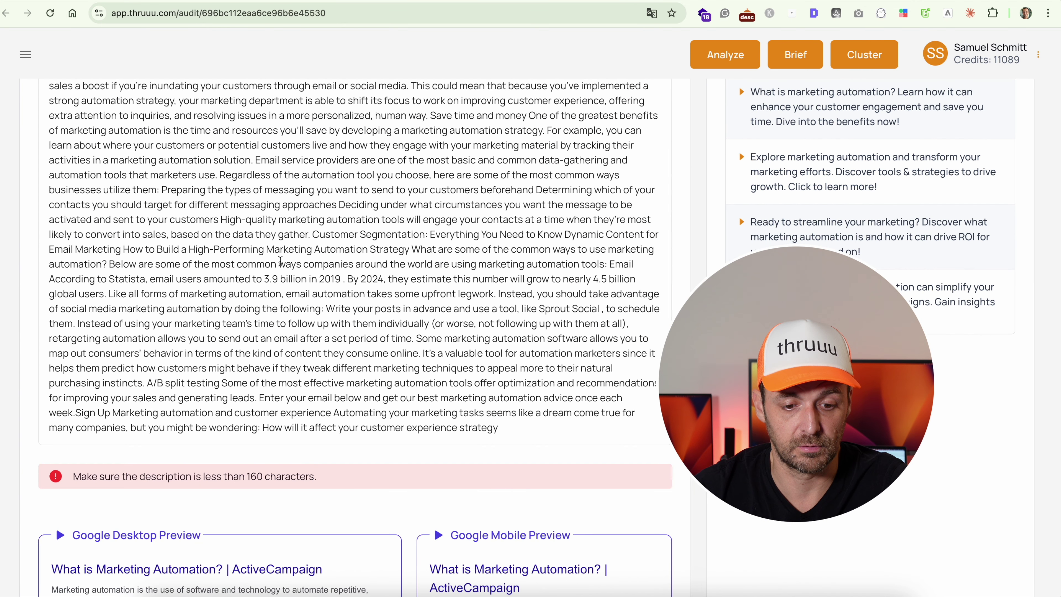
scroll(280, 261, "up", 4)
scroll(280, 261, "down", 12)
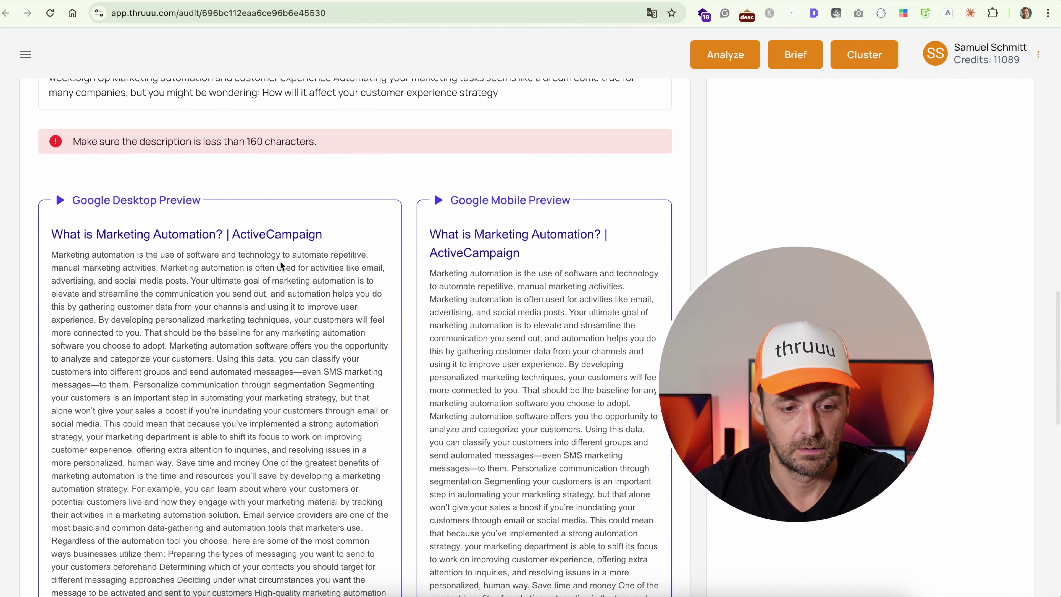
scroll(280, 260, "down", 1)
scroll(280, 261, "up", 7)
scroll(280, 260, "up", 10)
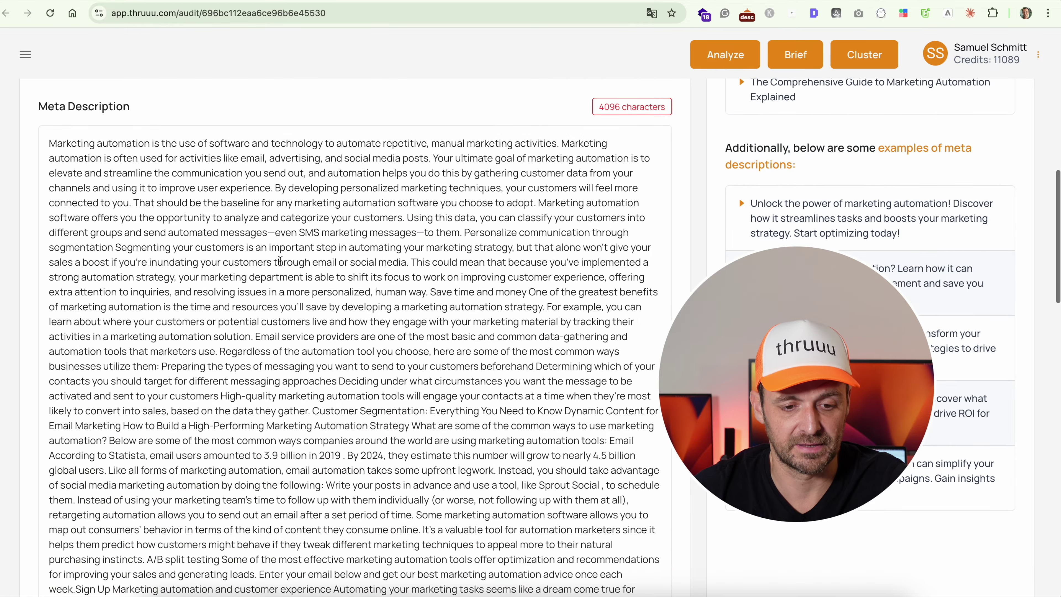
scroll(280, 260, "up", 3)
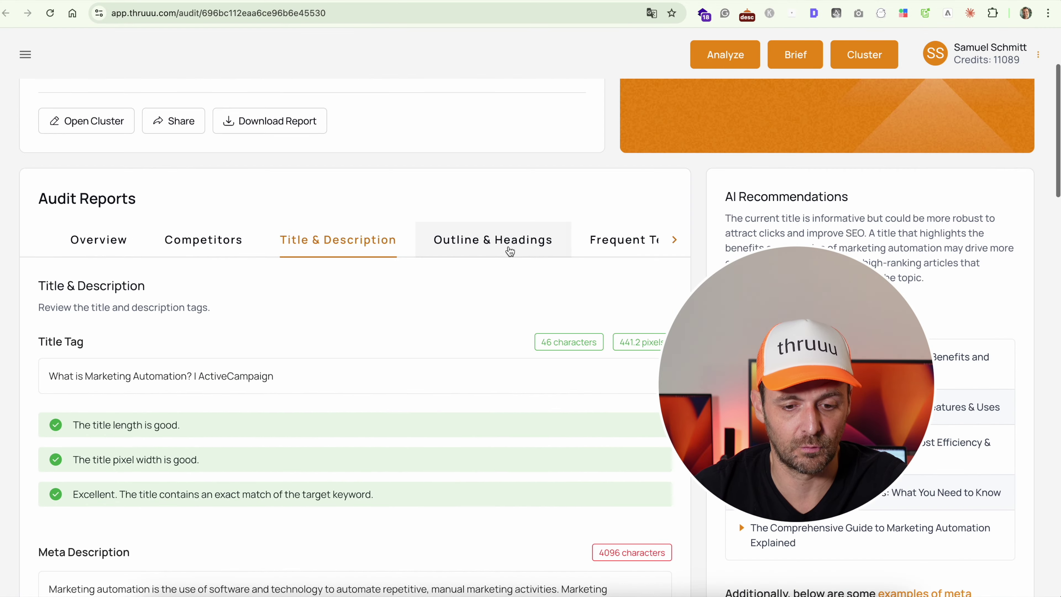
- Open the outline and headings report and examine the frequent competitor heading "What is marketing automation?"
left_click(497, 241)
scroll(465, 285, "down", 5)
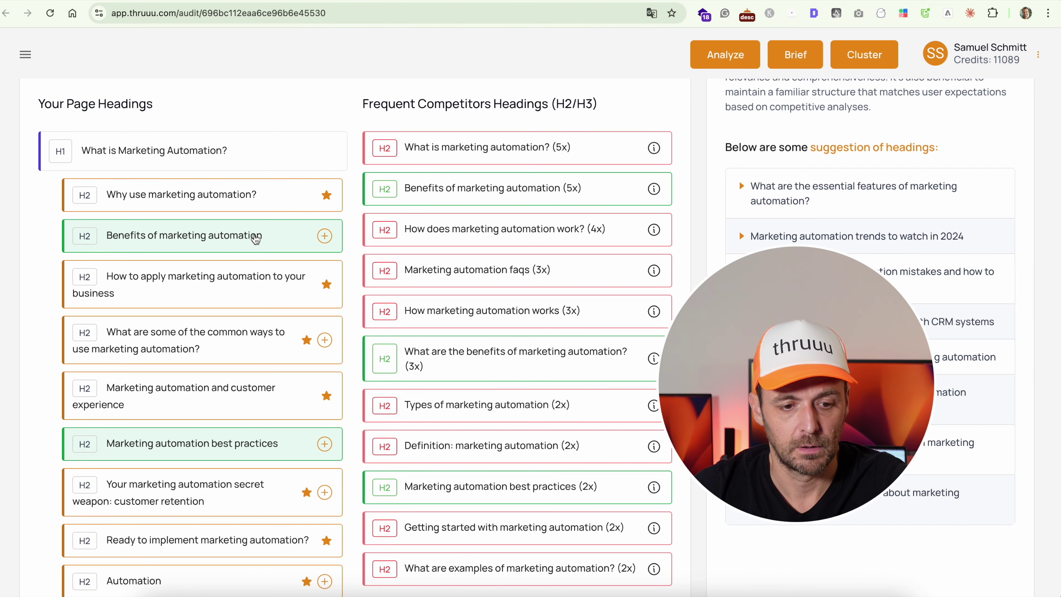
triple_click(412, 151)
triple_click(468, 149)
left_click(503, 149)
triple_click(503, 149)
triple_click(471, 149)
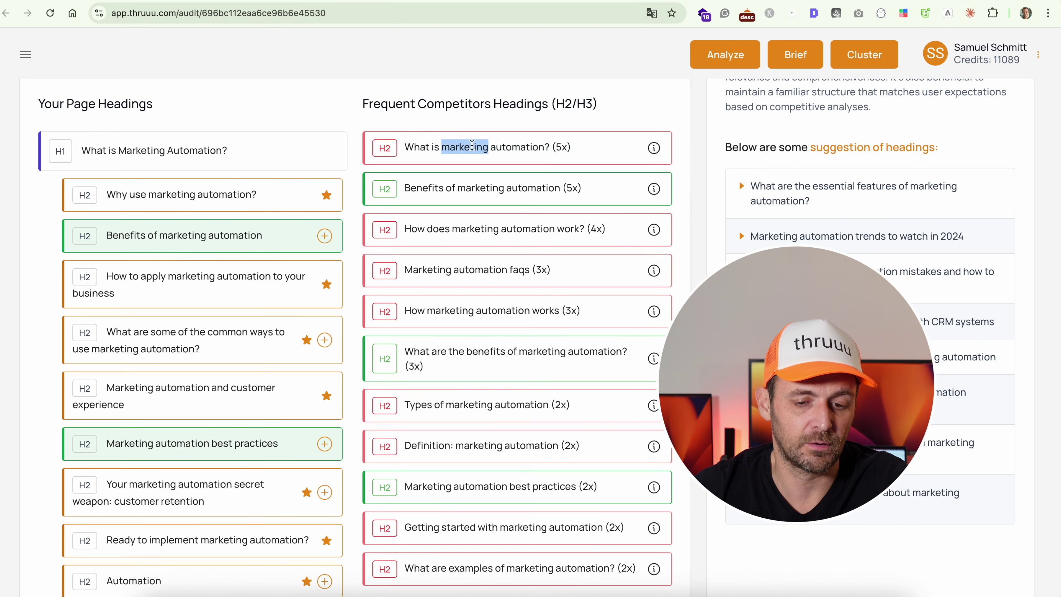
triple_click(448, 146)
triple_click(486, 144)
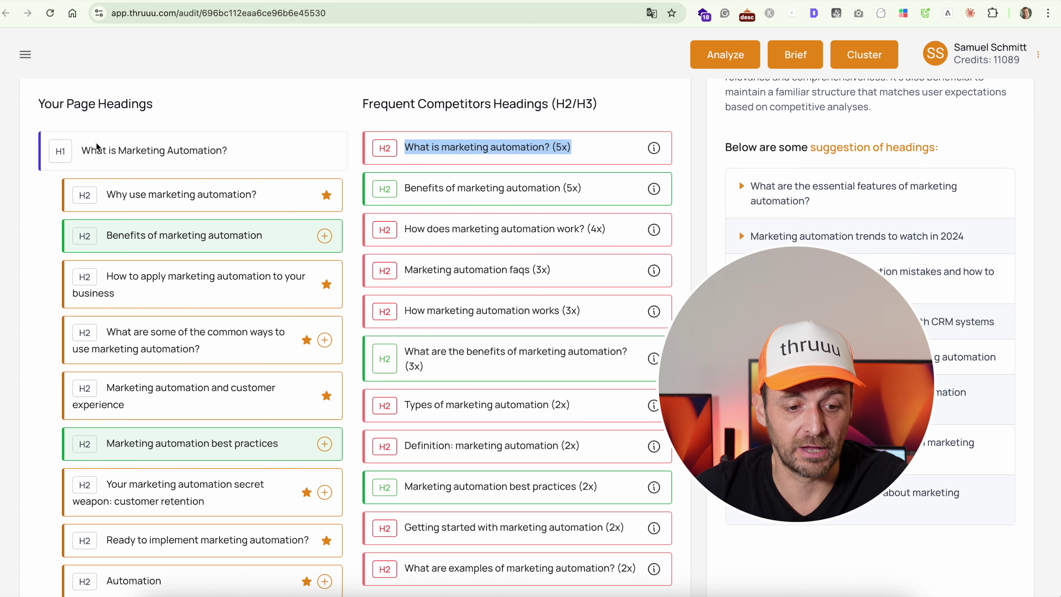
- Compare the page's own H1 and H2 headings with the rest of the frequent competitor headings
left_click(148, 150)
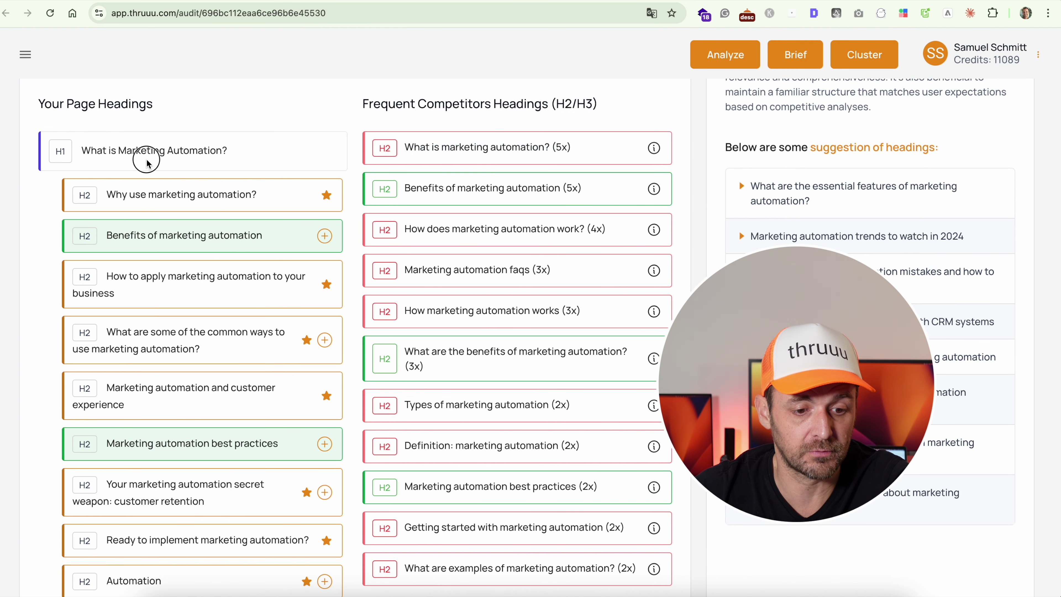
triple_click(210, 147)
left_click(304, 103)
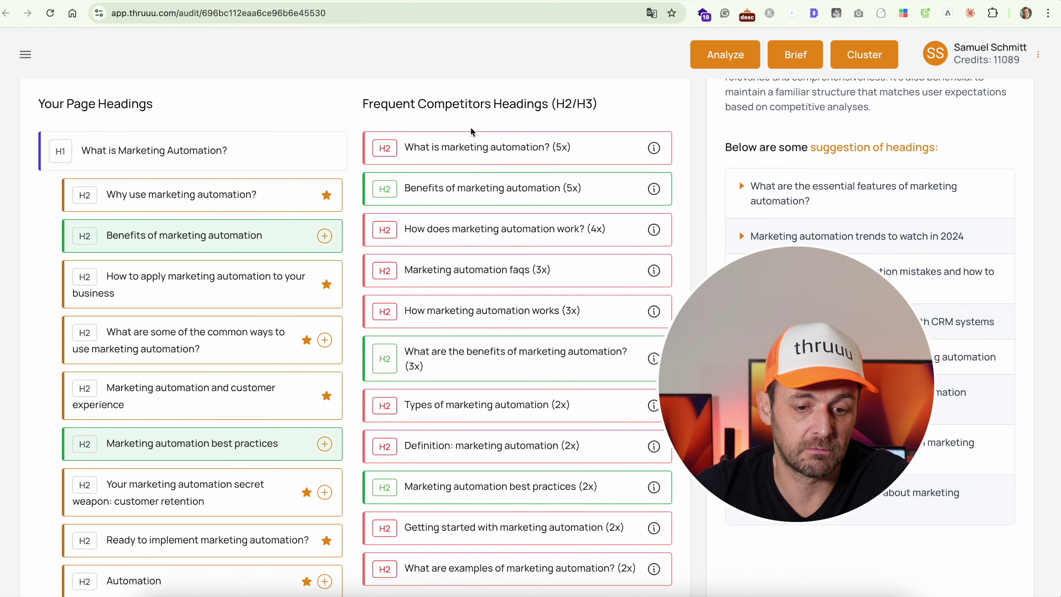
scroll(439, 181, "down", 8)
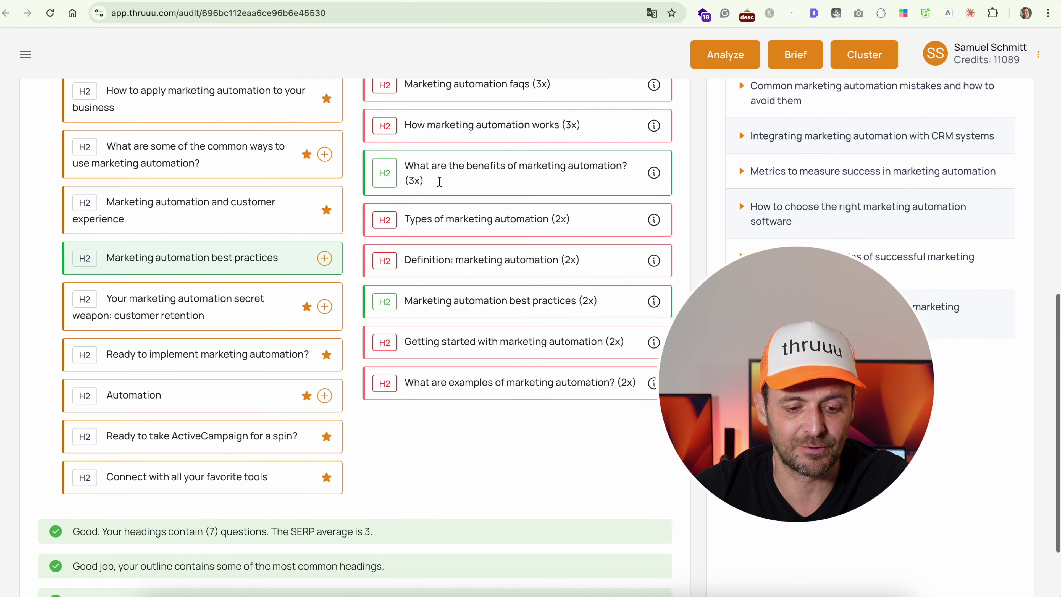
scroll(439, 181, "up", 7)
scroll(439, 181, "up", 5)
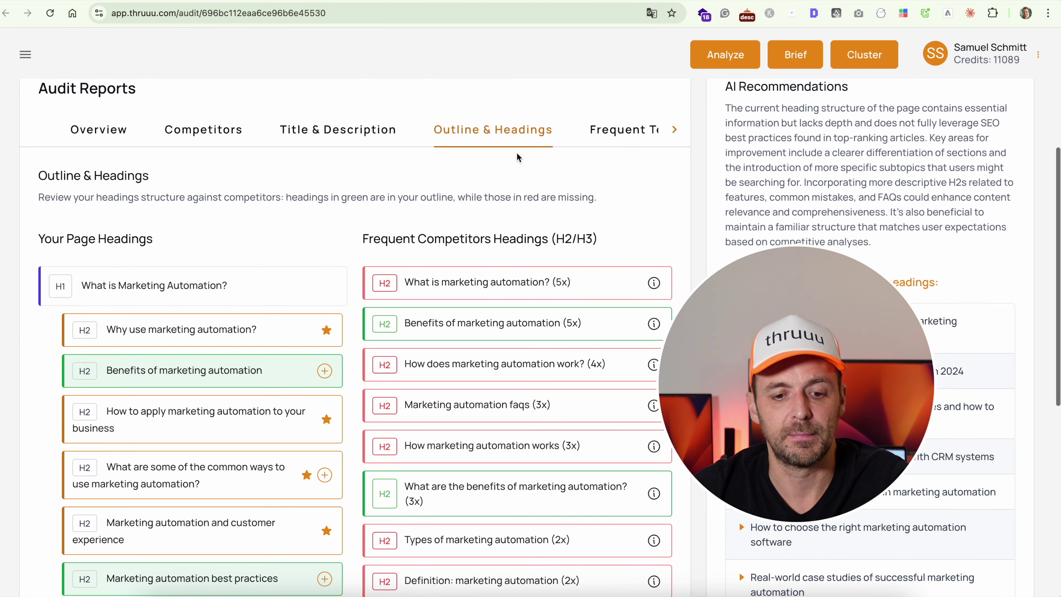
- Review the audit's most frequent terms report against the term usage of the top 10 results
left_click(606, 129)
scroll(466, 284, "down", 3)
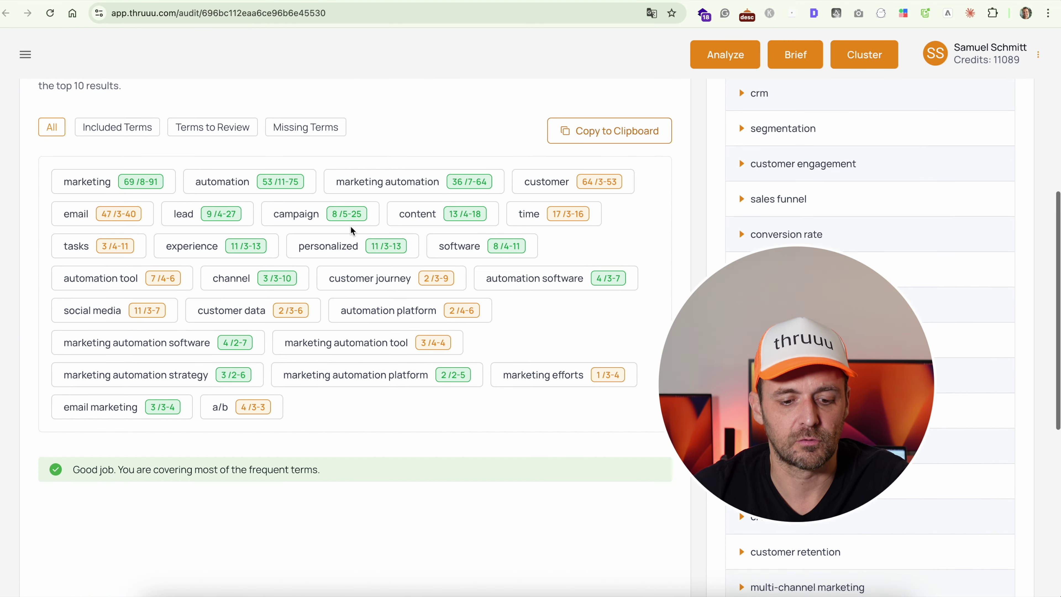
scroll(277, 138, "up", 10)
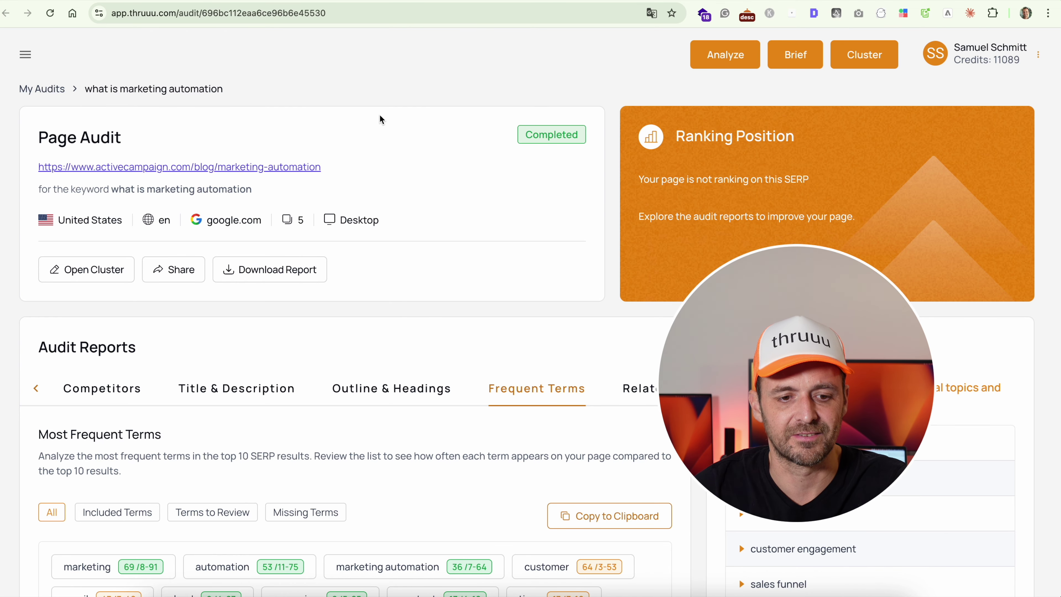
- Return to the what is marketing automation cluster and go back to the Tutorial - marketing_automation - 2026 topic clusters
left_click(157, 0)
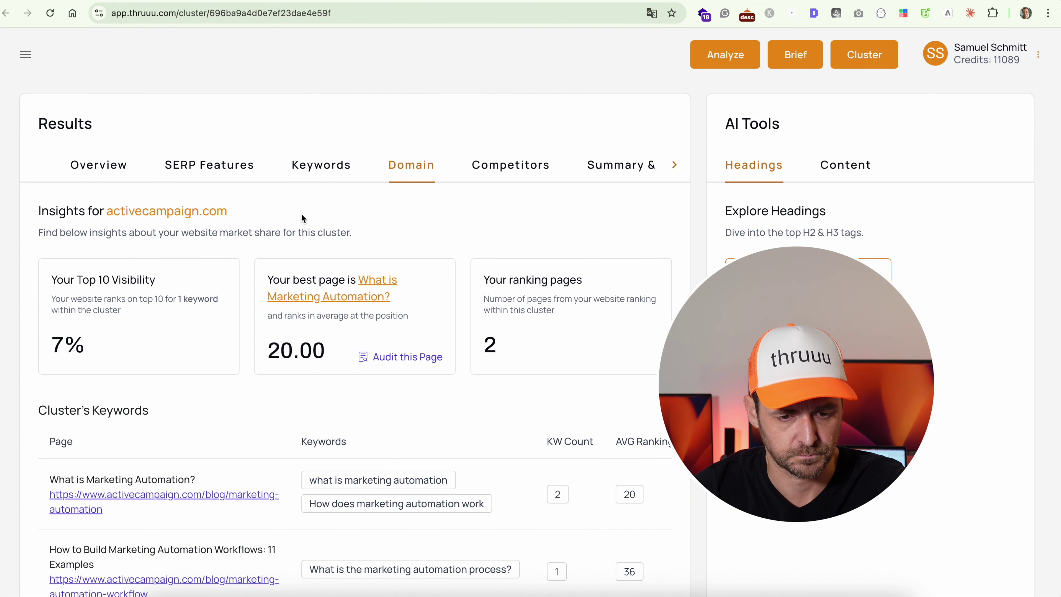
scroll(303, 218, "up", 2)
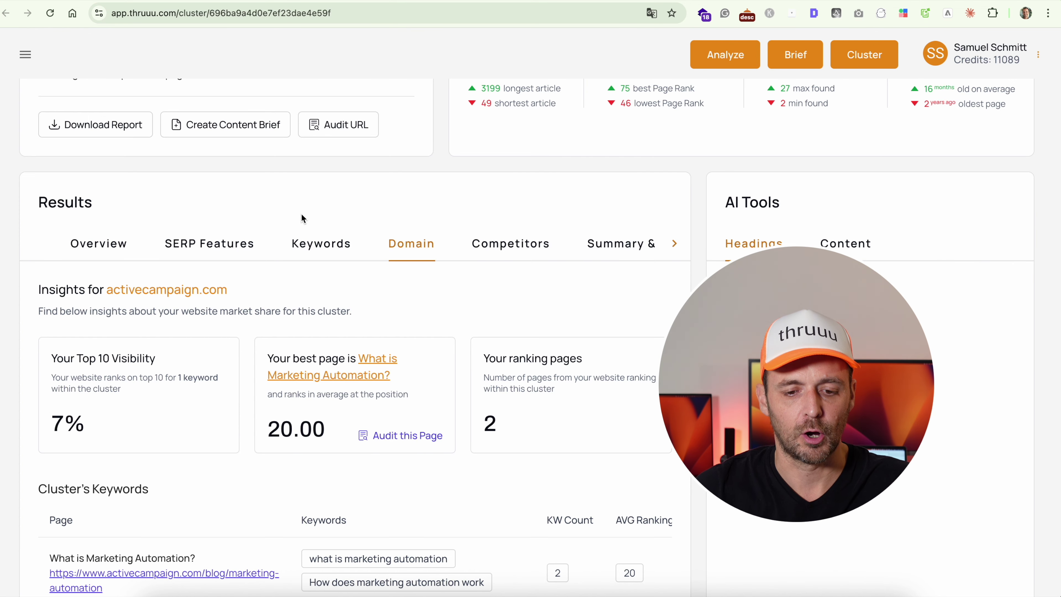
scroll(301, 215, "up", 4)
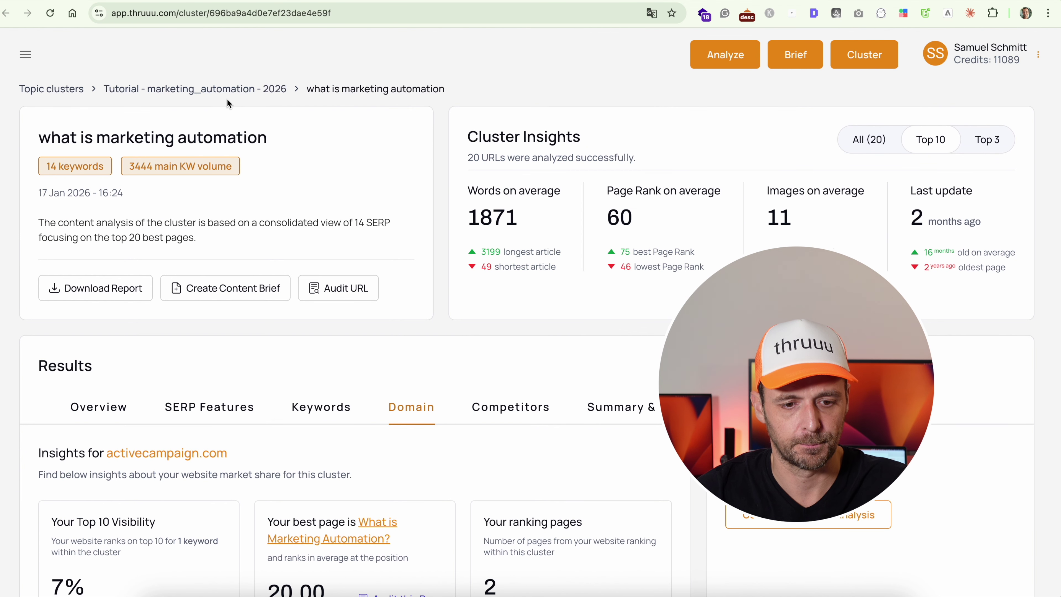
left_click(221, 90)
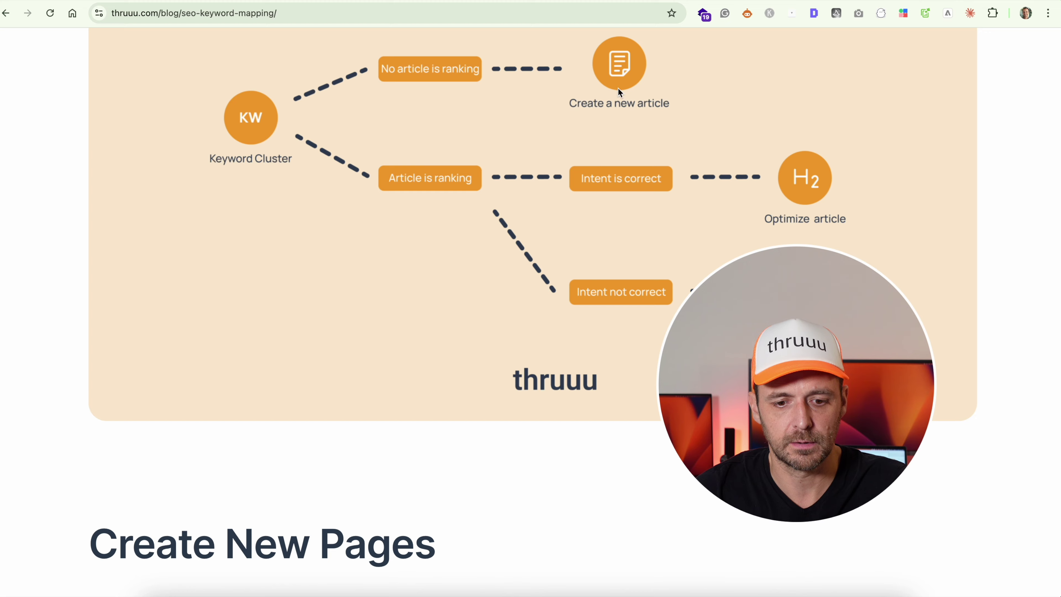
- Review the create-or-optimize decision diagram in the thruuu SEO keyword mapping article
scroll(580, 122, "up", 2)
scroll(582, 150, "down", 3)
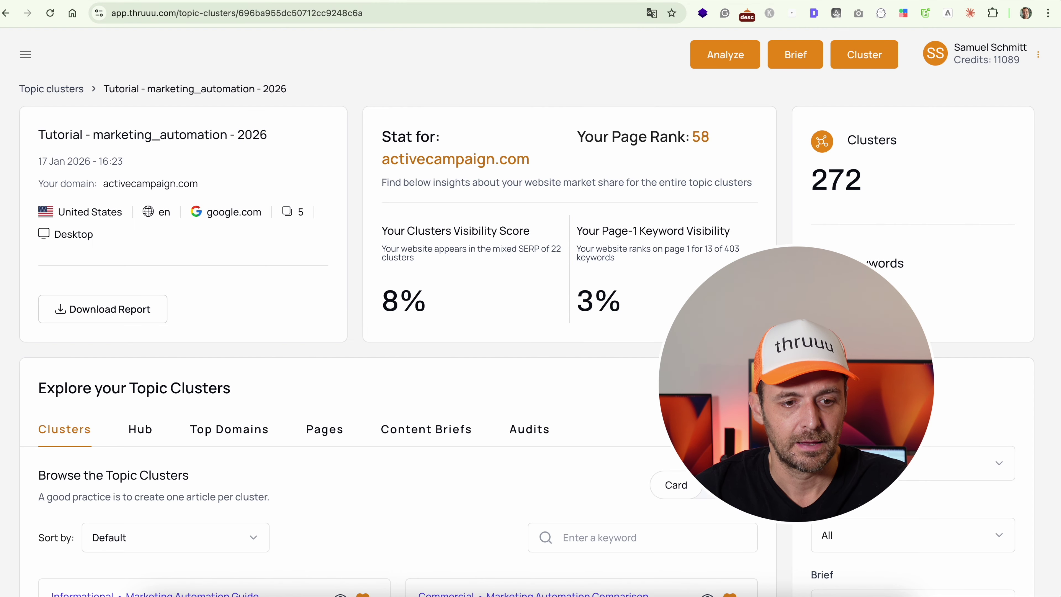
- Find the Affordable Marketing Automation Platforms cluster in the topic clusters, check its average page rank and mark it as a favorite
scroll(302, 124, "down", 10)
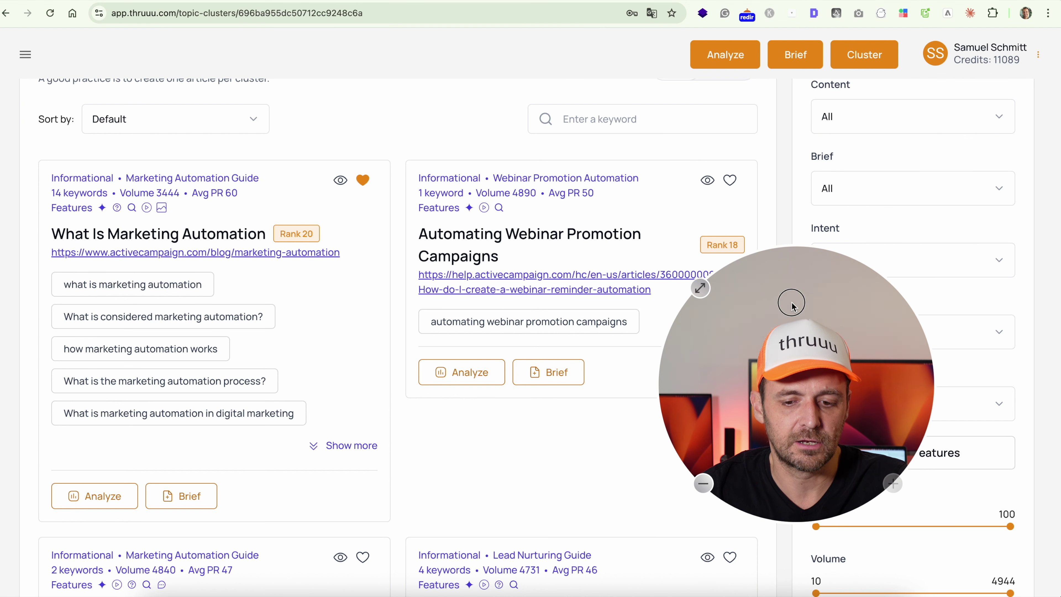
scroll(521, 197, "down", 15)
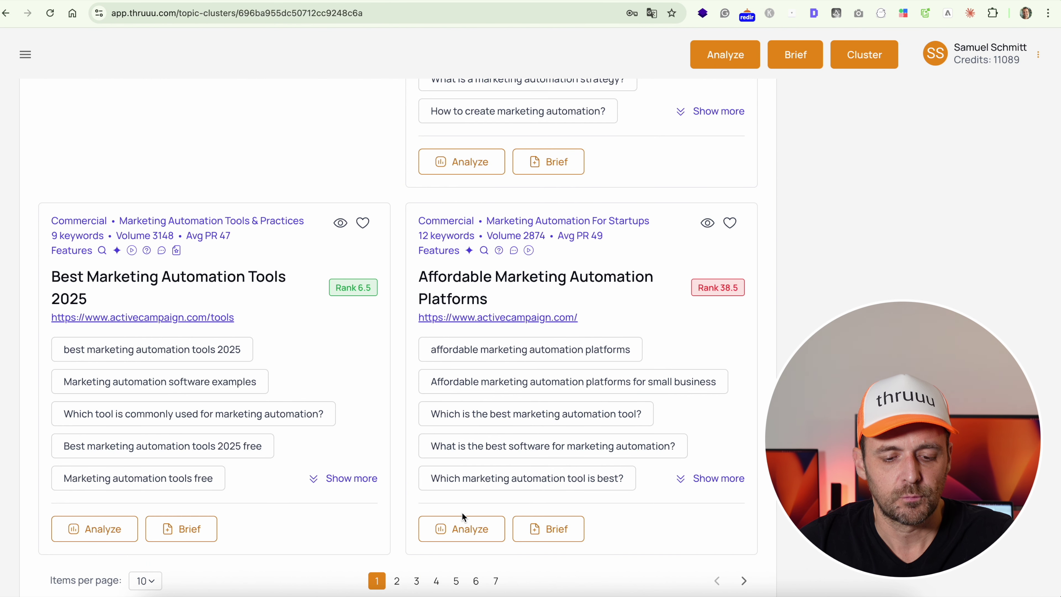
triple_click(453, 278)
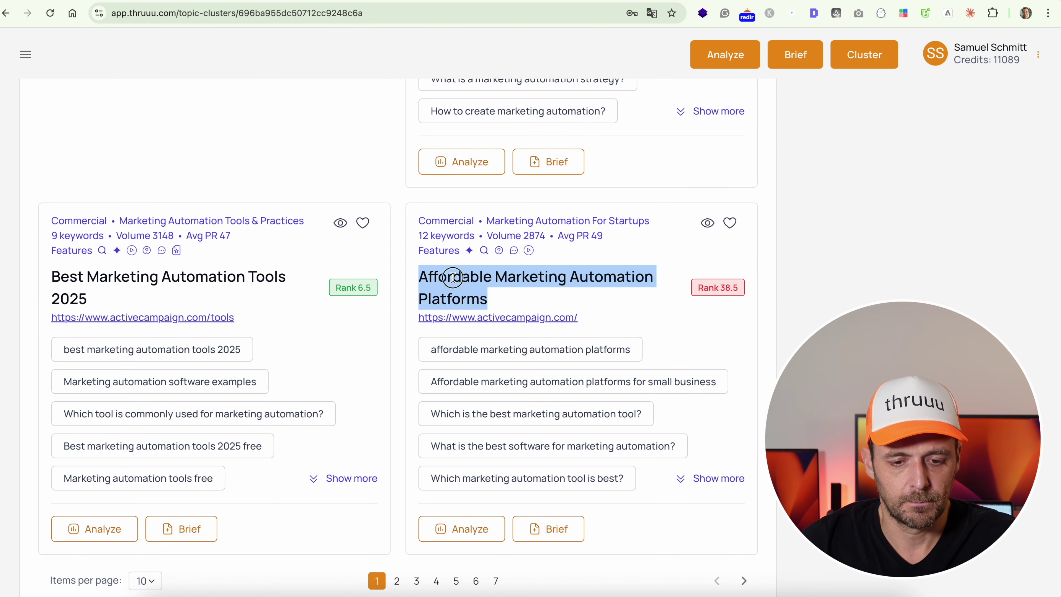
left_click(490, 277)
triple_click(516, 276)
triple_click(506, 275)
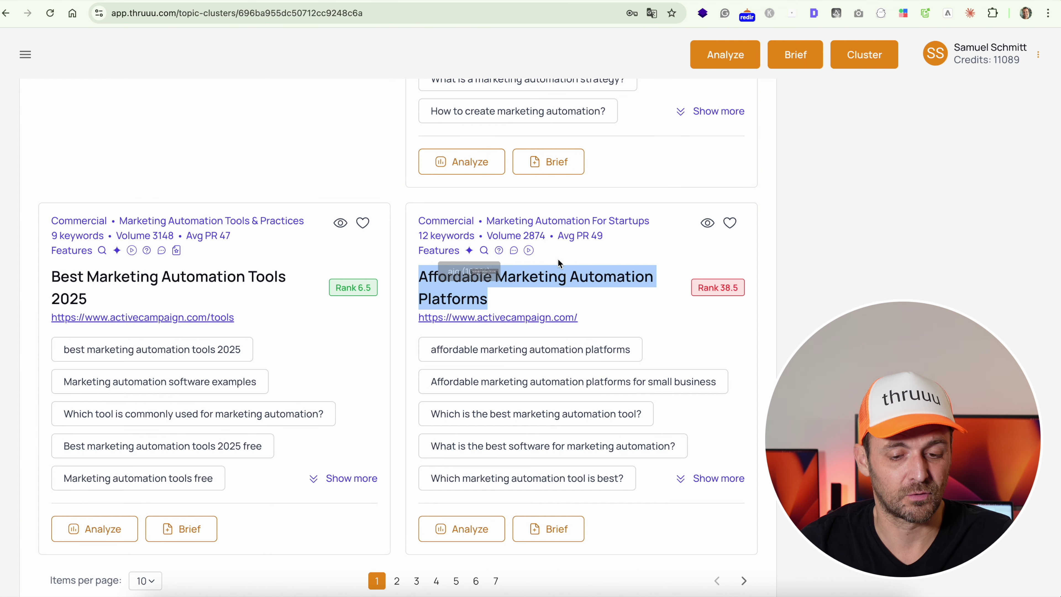
left_click(560, 276)
left_click_drag(560, 244, 618, 237)
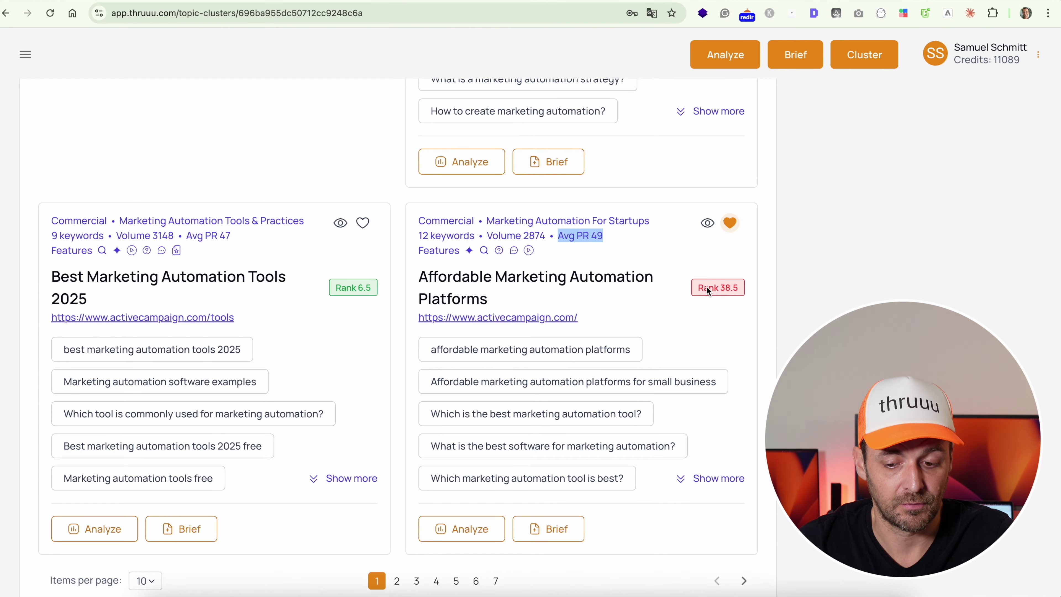
- Expand the full keyword list of the Affordable Marketing Automation Platforms cluster and review its keywords
left_click(463, 281)
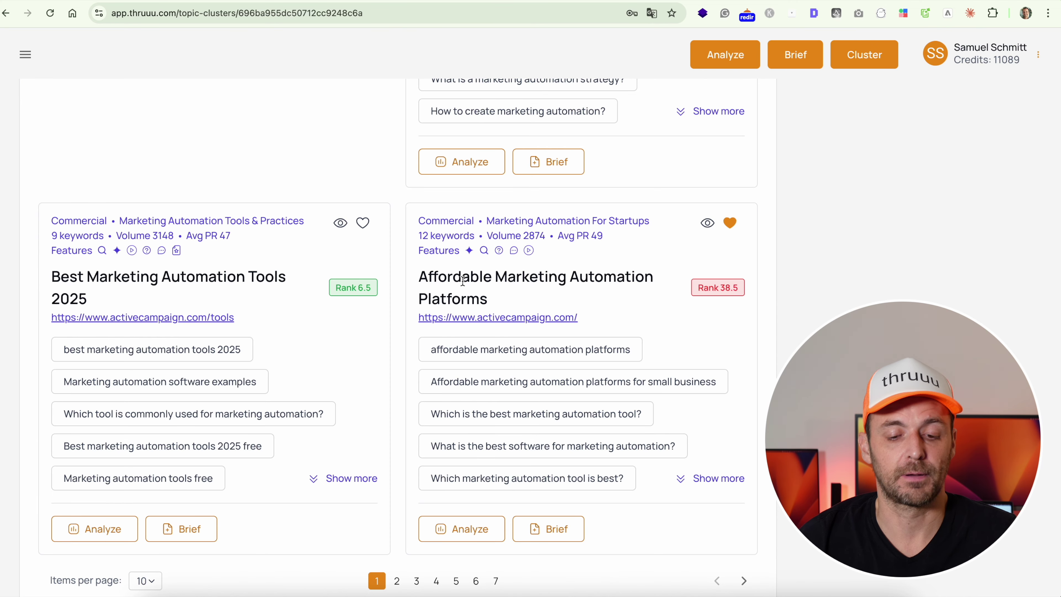
triple_click(462, 281)
left_click(502, 281)
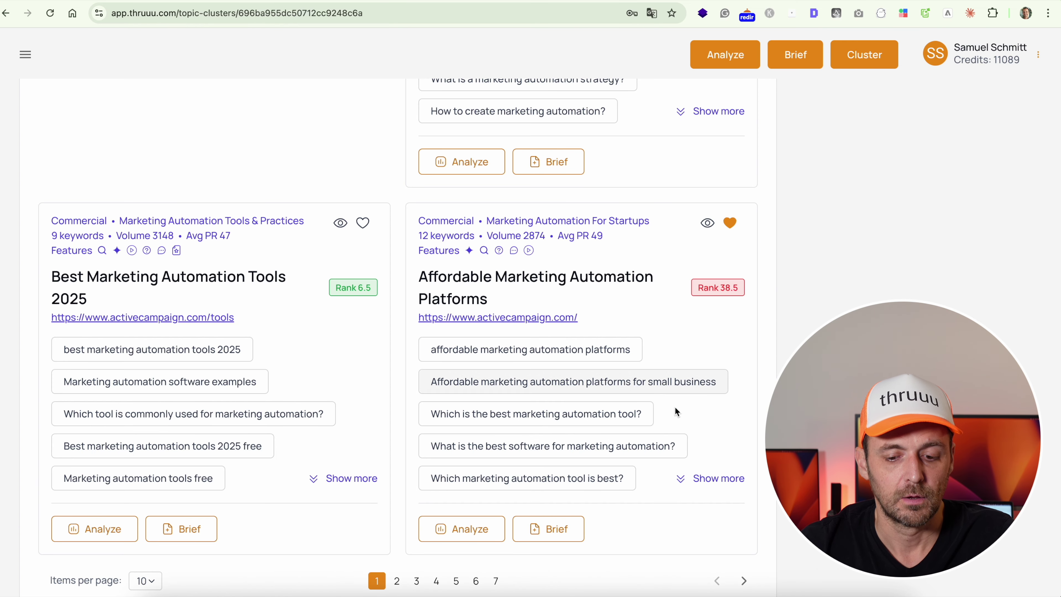
left_click(695, 478)
scroll(626, 334, "down", 7)
scroll(626, 334, "up", 5)
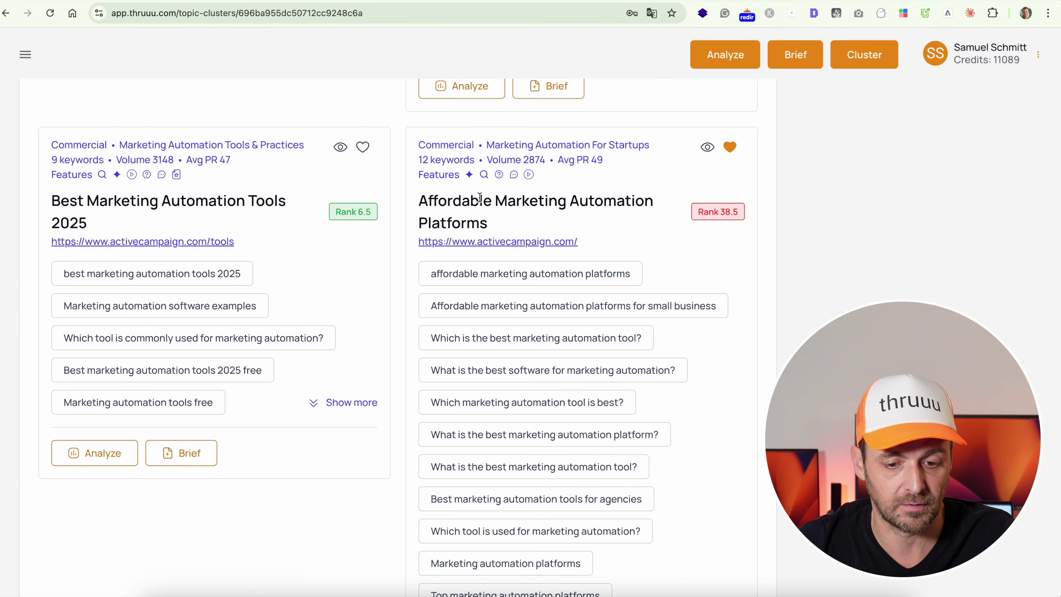
scroll(618, 293, "down", 5)
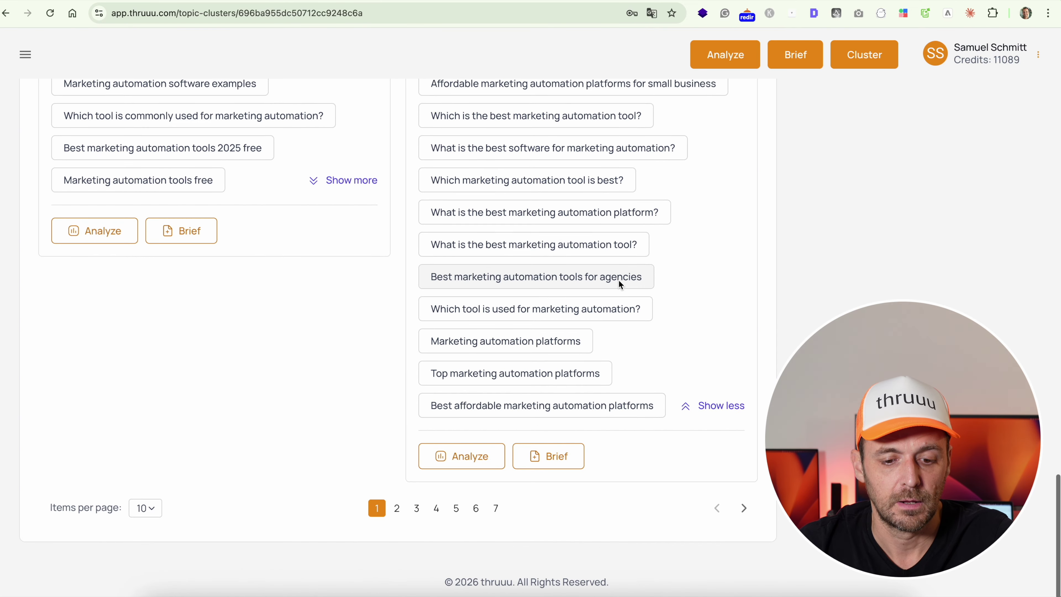
scroll(507, 459, "up", 3)
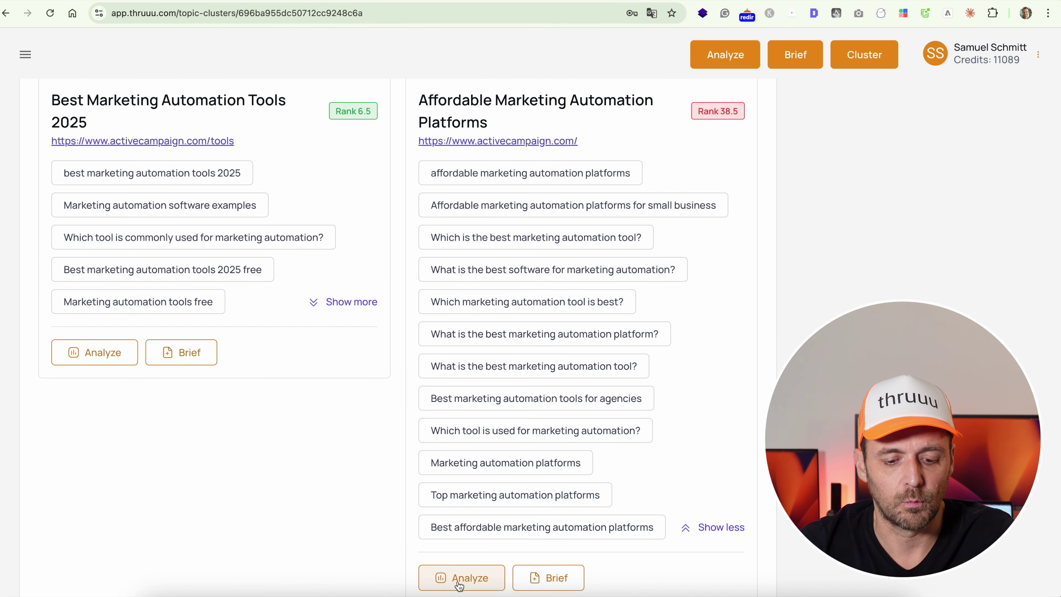